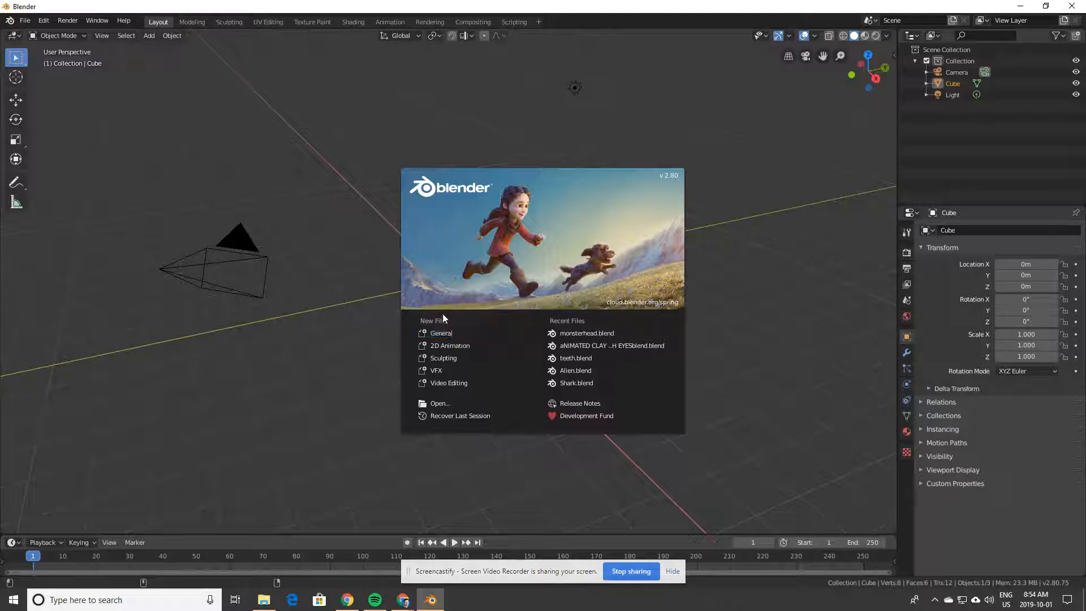
# Step: Start a new General file from the splash screen
pyautogui.click(443, 335)
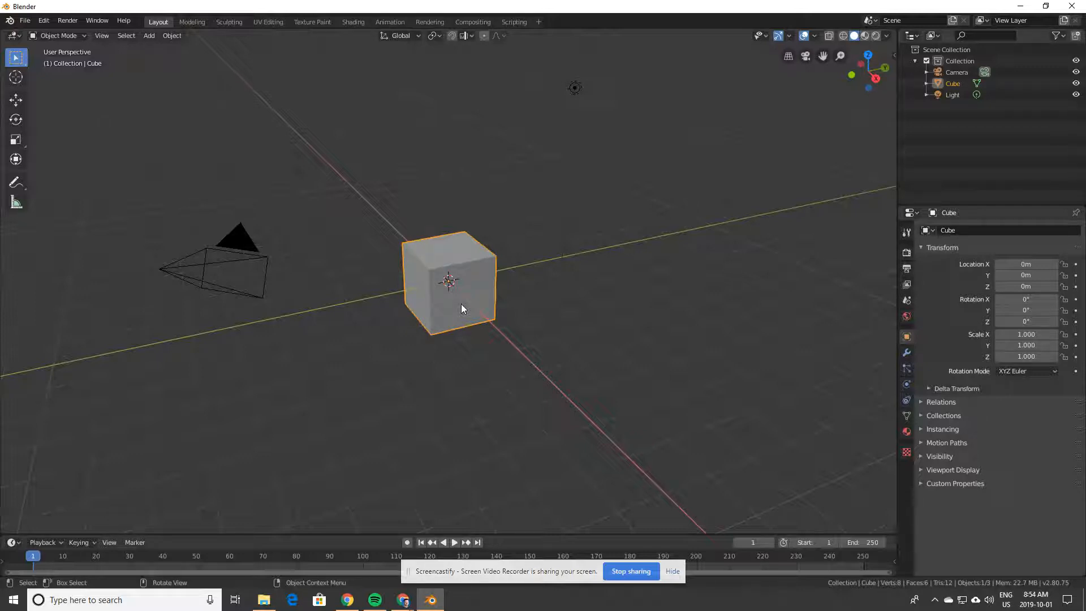
# Step: Edit the cube in the Modeling workspace in Face select mode with only its front face selected
pyautogui.click(192, 22)
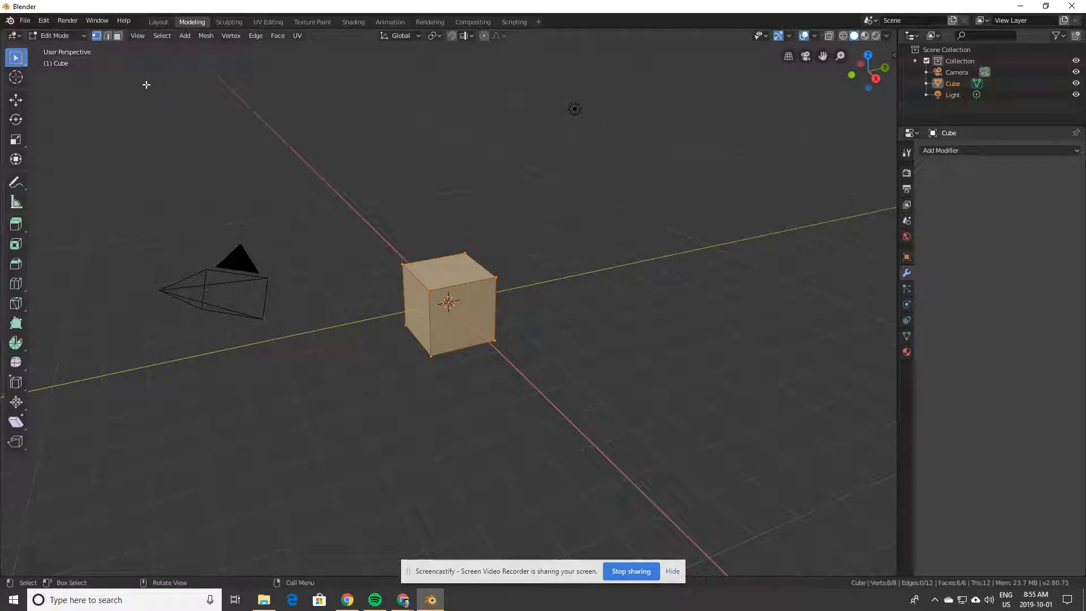
pyautogui.click(117, 36)
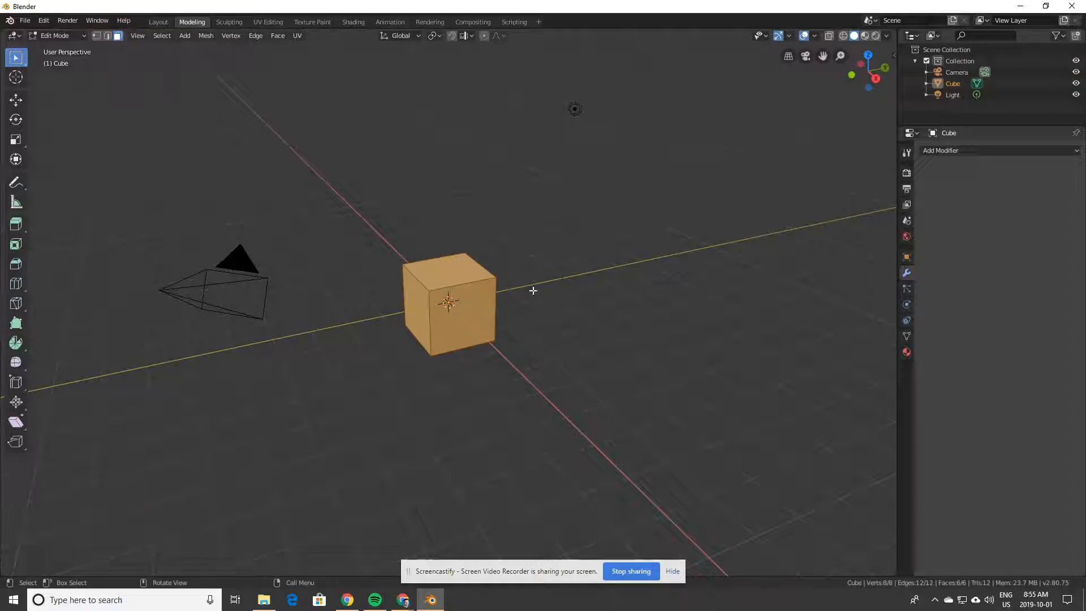
pyautogui.click(472, 324)
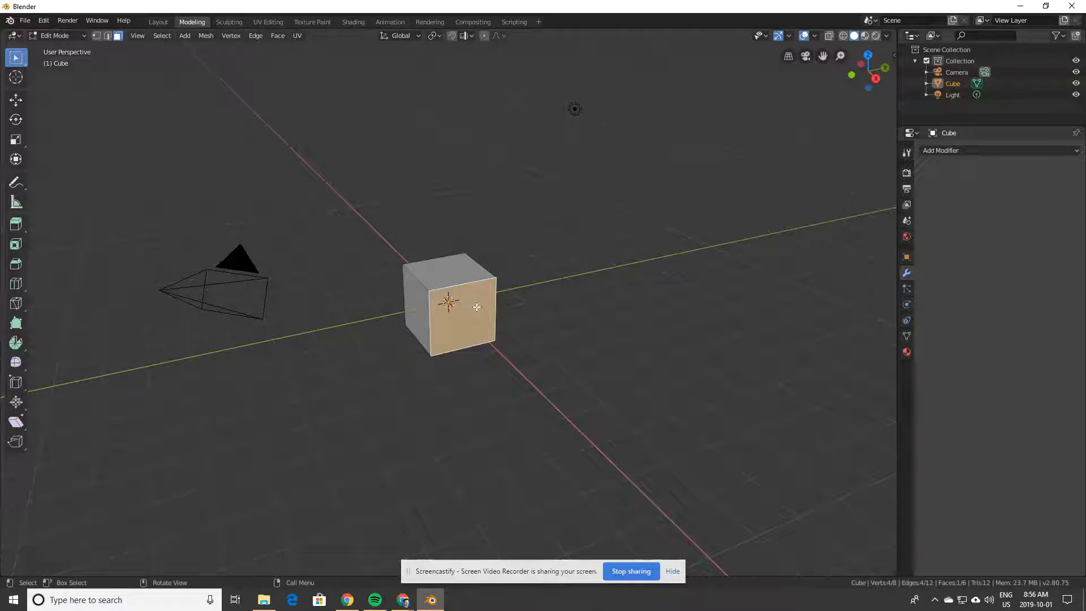
# Step: Extrude the front face four times into a bar of five equal segments
pyautogui.press('e')
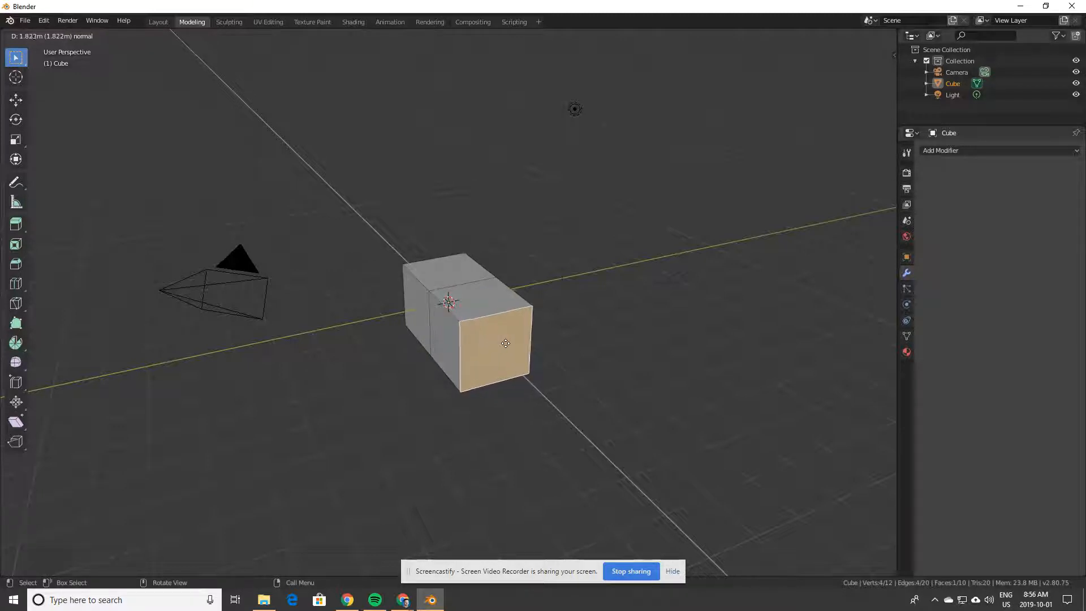
pyautogui.click(505, 346)
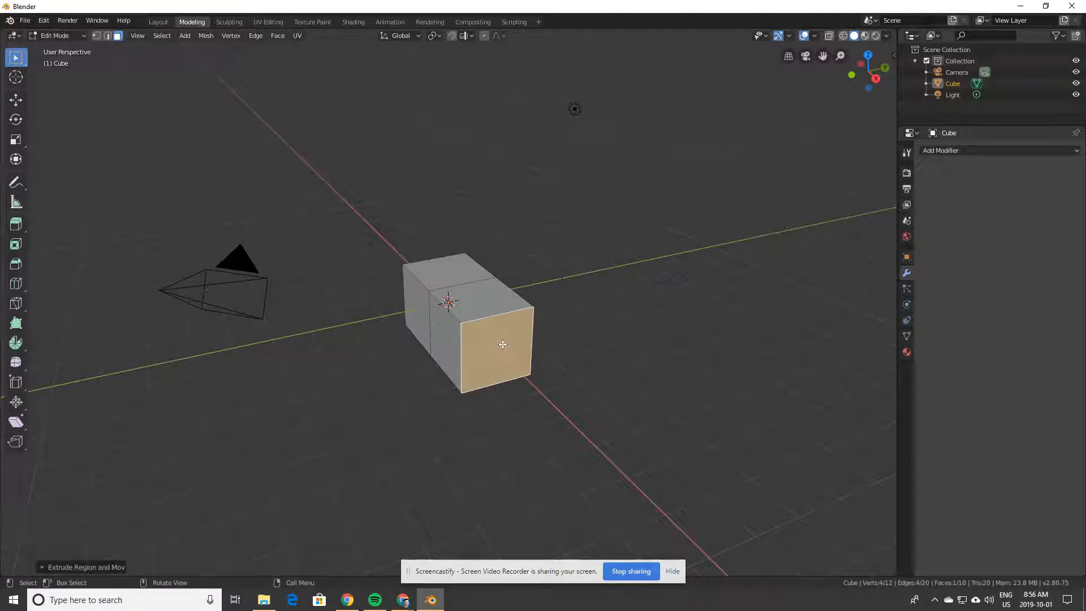
pyautogui.press('e')
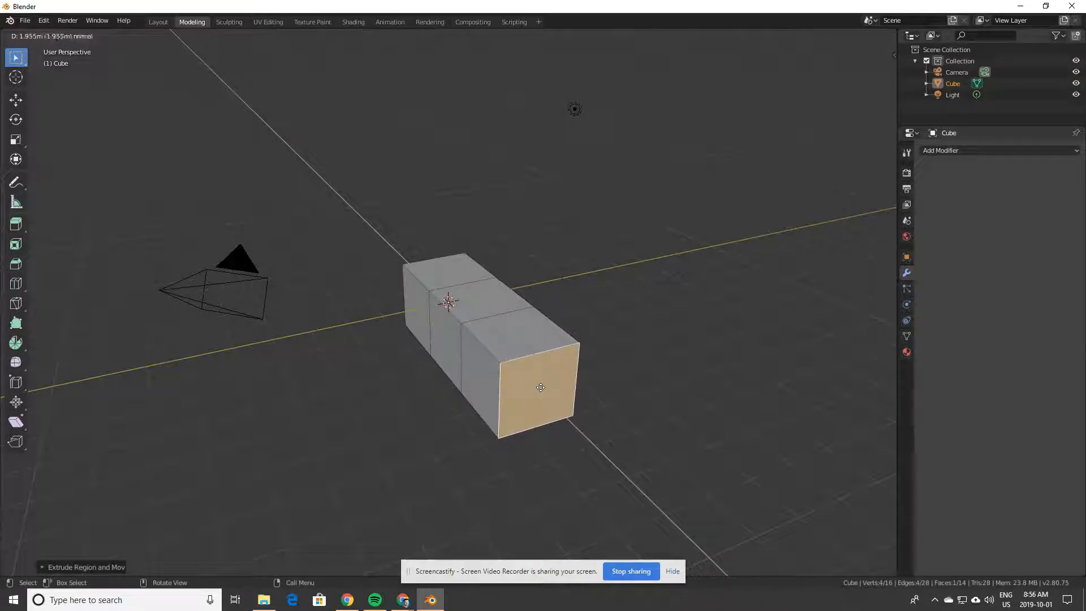
pyautogui.click(541, 388)
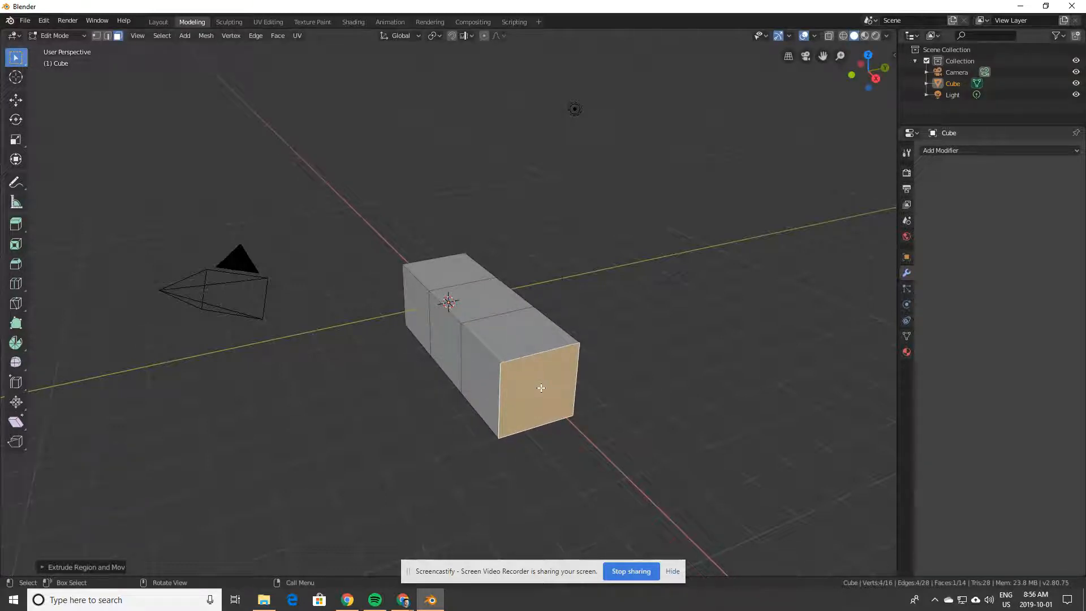
pyautogui.press('e')
pyautogui.click(587, 430)
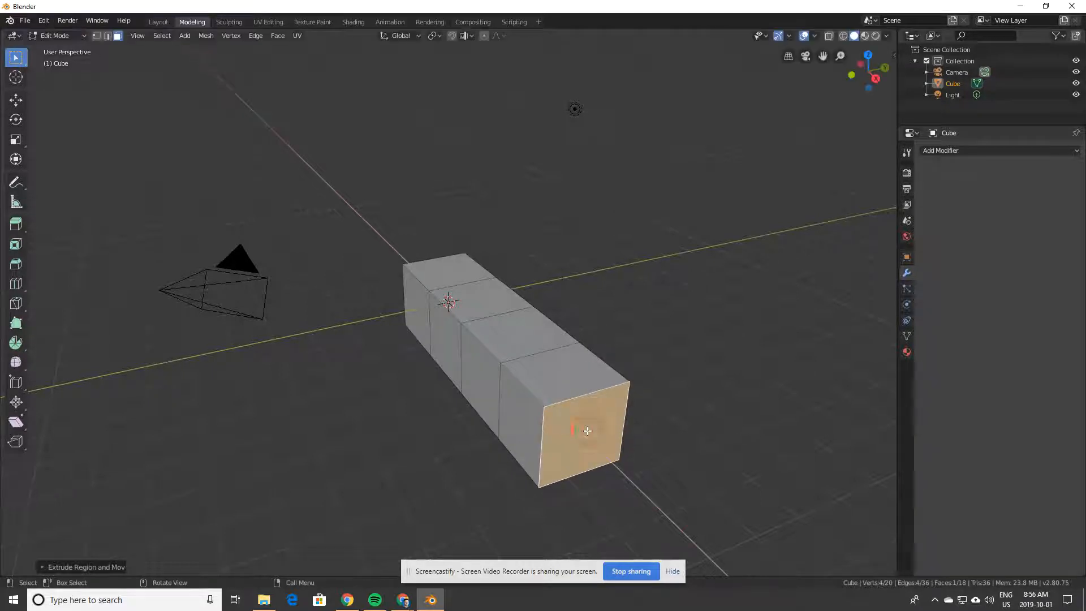
pyautogui.press('e')
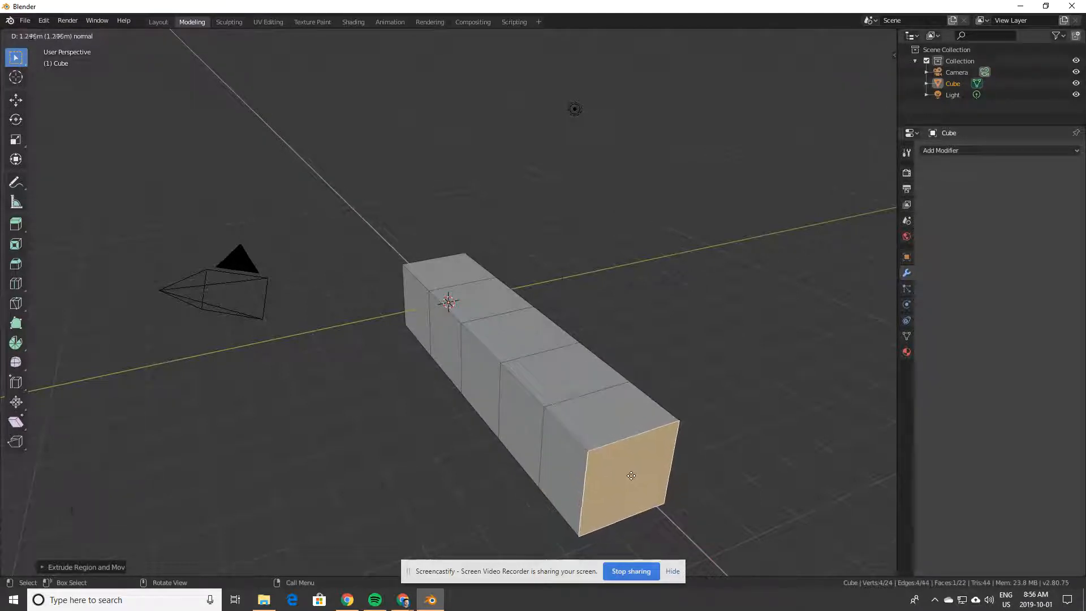
pyautogui.click(633, 474)
# Step: Return to the Layout workspace and orbit around the long box
pyautogui.moveTo(632, 451); pyautogui.dragTo(455, 367, button='middle')
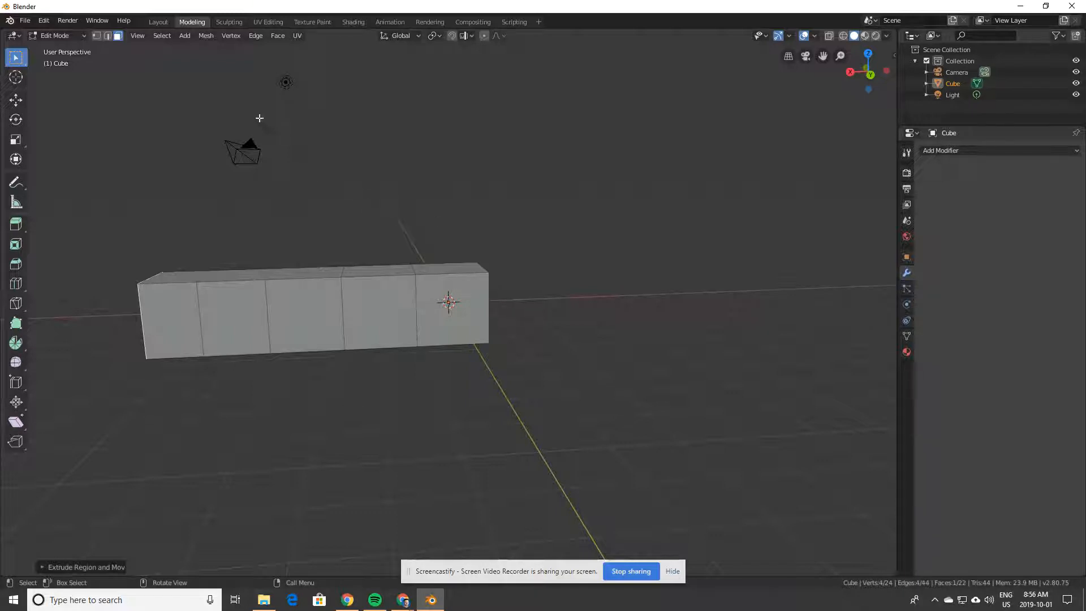
pyautogui.click(164, 23)
pyautogui.moveTo(553, 301); pyautogui.dragTo(448, 286, button='middle')
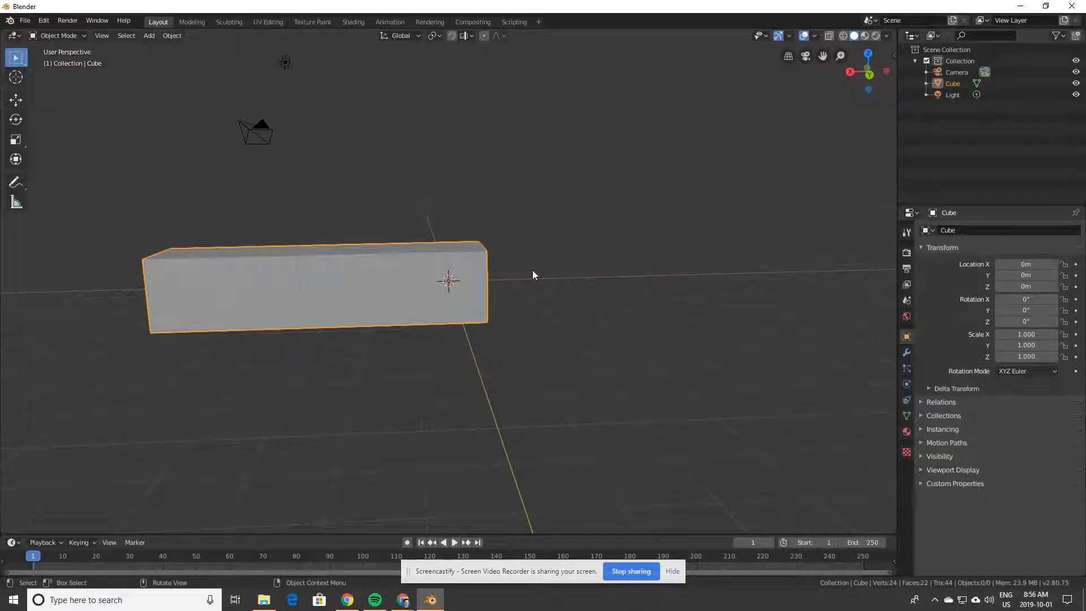
# Step: Add a Single Bone armature from the Add > Armature menu
pyautogui.moveTo(543, 300)
pyautogui.mouseDown(button='middle')
pyautogui.moveTo(536, 284)
pyautogui.moveTo(538, 322)
pyautogui.moveTo(536, 265)
pyautogui.moveTo(535, 296)
pyautogui.mouseUp(button='middle')
pyautogui.middleClick(538, 296)
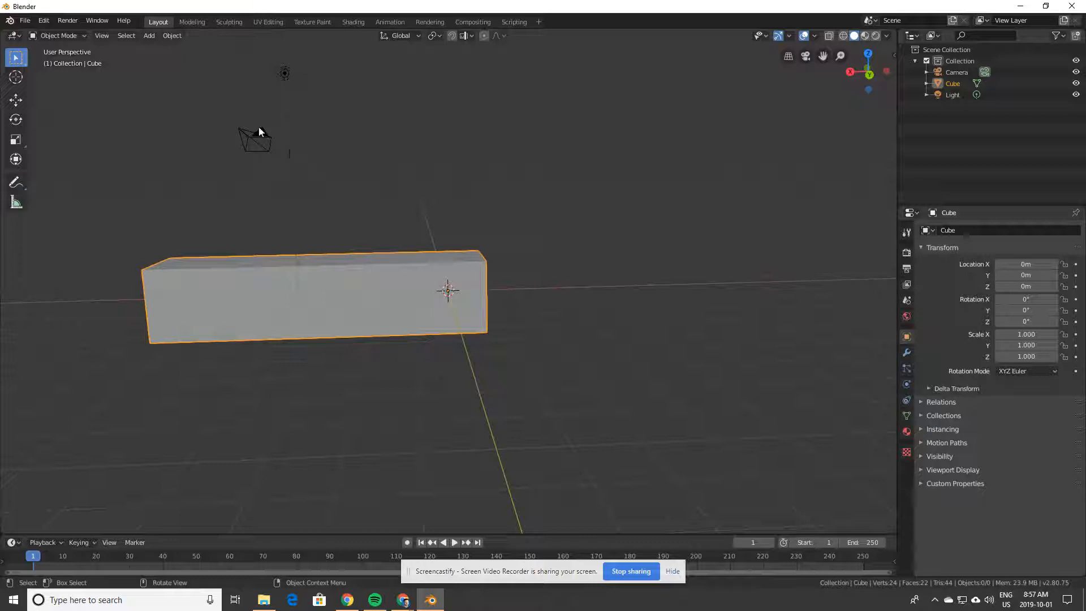
pyautogui.click(149, 35)
pyautogui.moveTo(182, 121)
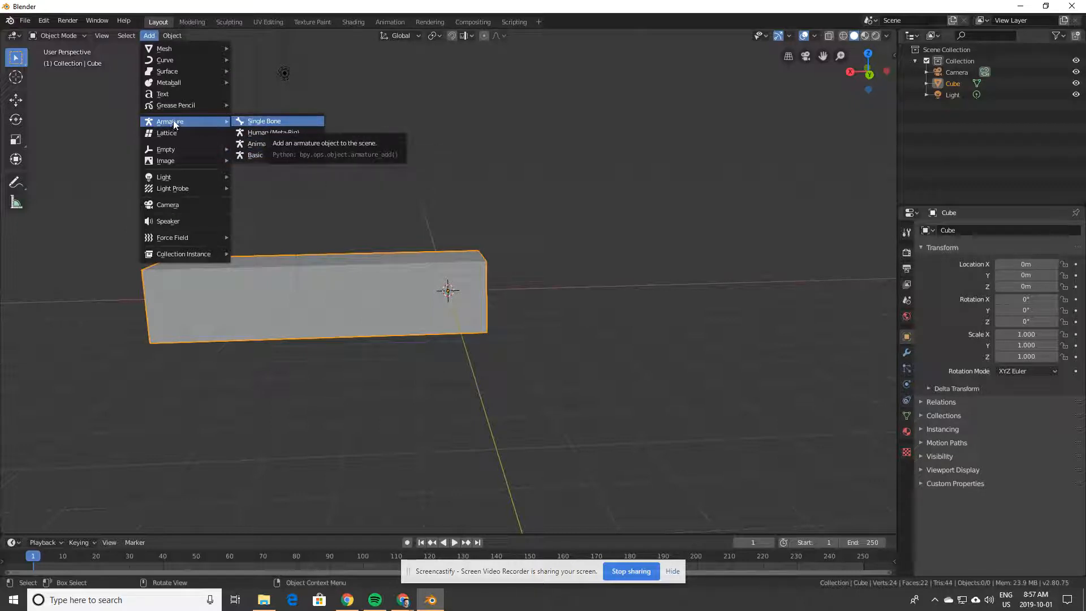
pyautogui.click(267, 120)
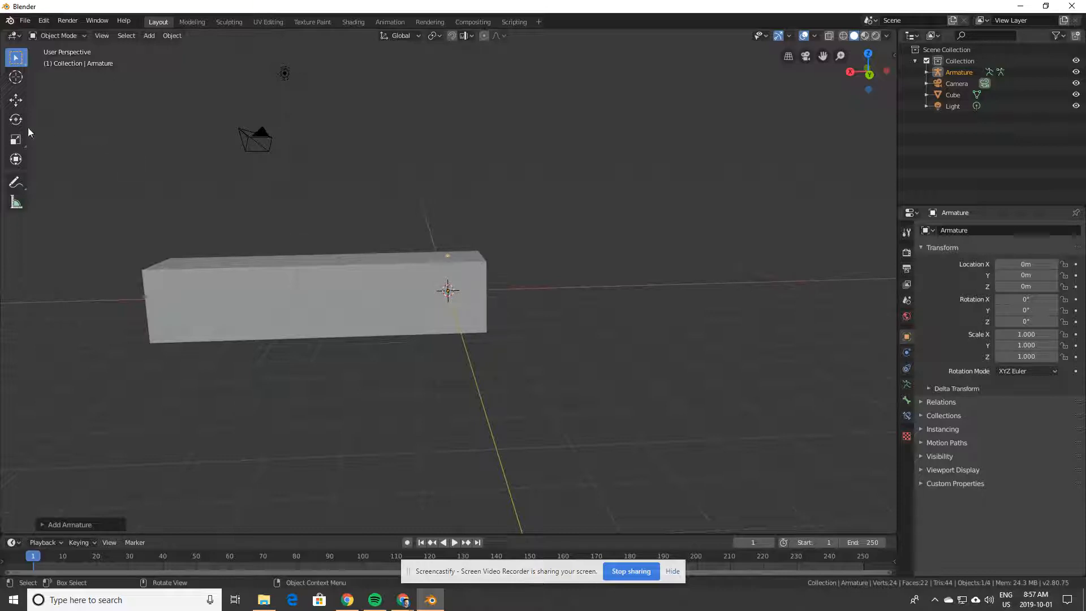
# Step: Move the armature along Y to 2.8721 m
pyautogui.click(15, 101)
pyautogui.moveTo(485, 247); pyautogui.dragTo(450, 318, button='middle')
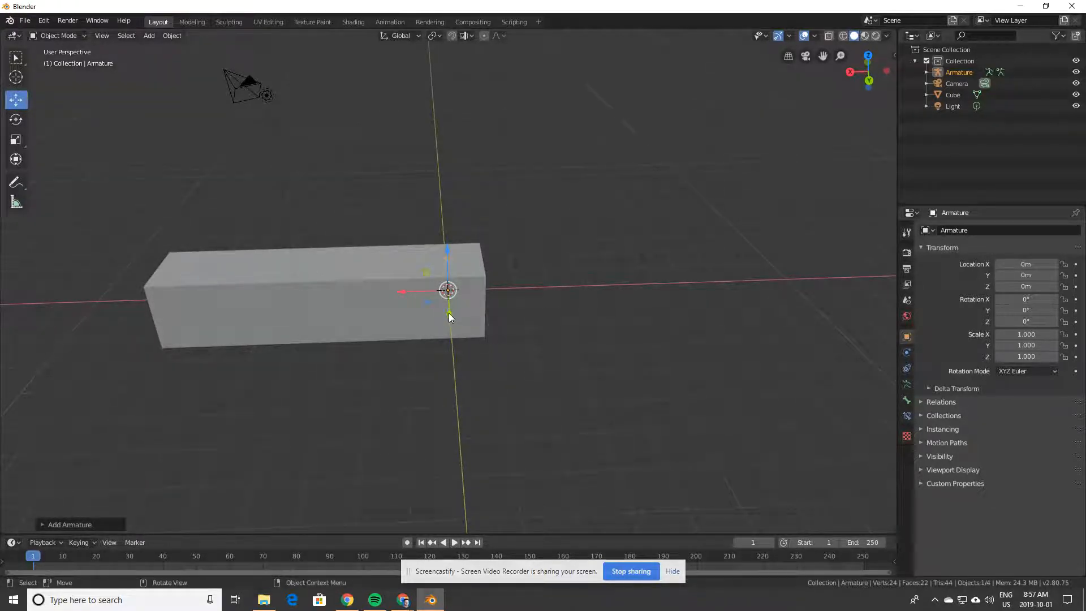
pyautogui.moveTo(449, 313); pyautogui.dragTo(481, 377)
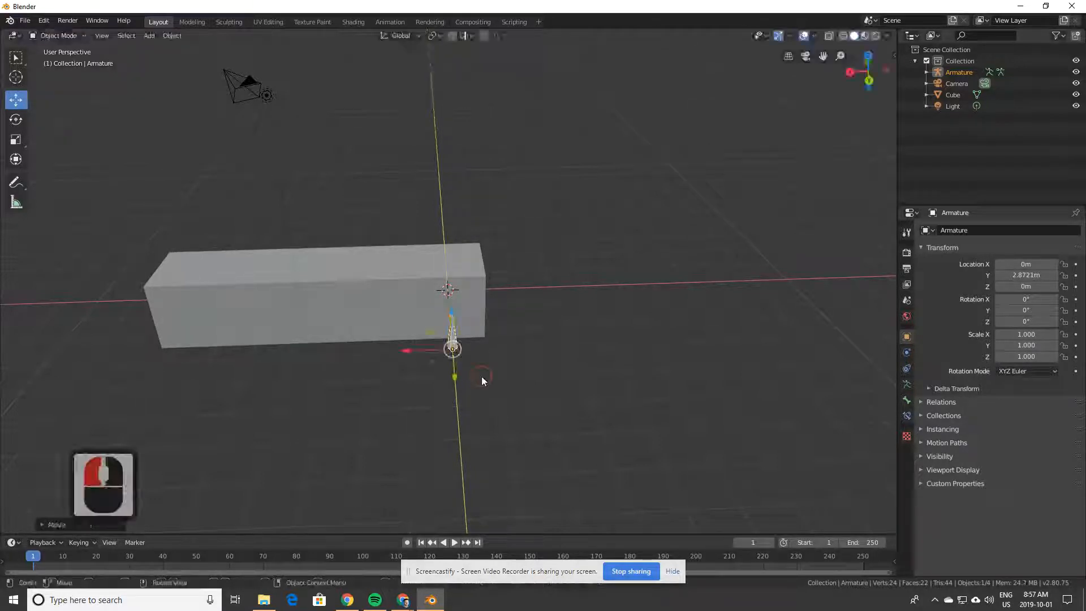
pyautogui.moveTo(482, 380); pyautogui.dragTo(481, 337, button='middle')
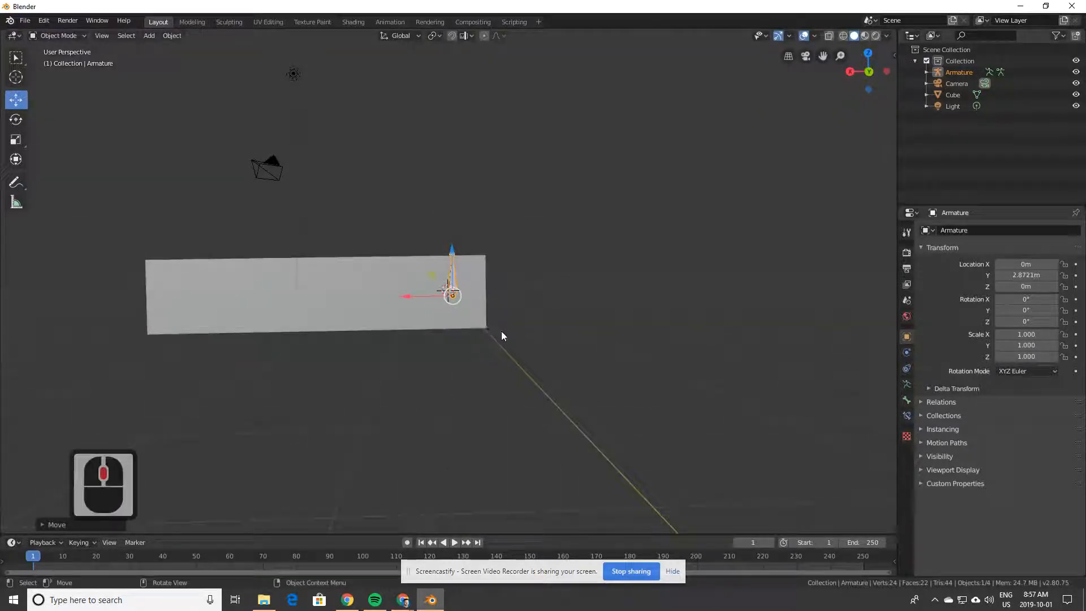
pyautogui.click(501, 336)
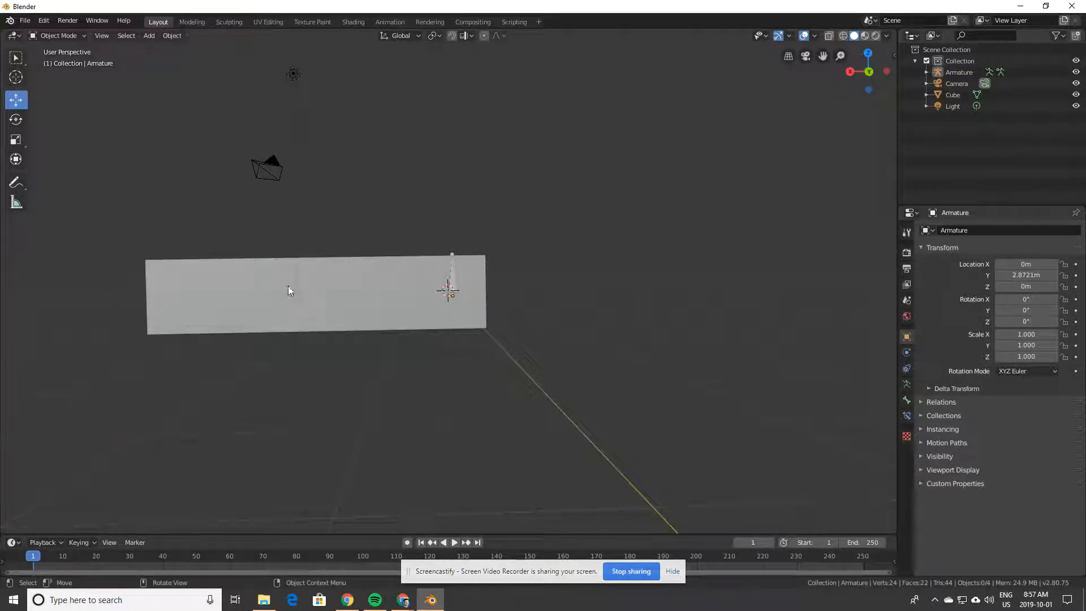
# Step: Rotate the armature 88.3° about Y so its bone lies along the box
pyautogui.click(16, 119)
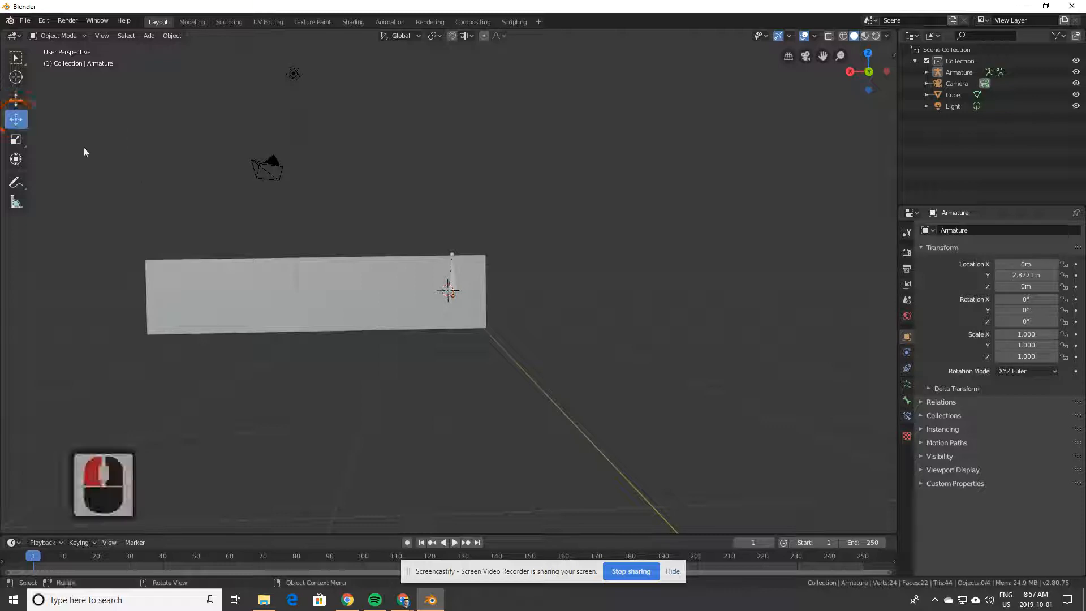
pyautogui.click(452, 290)
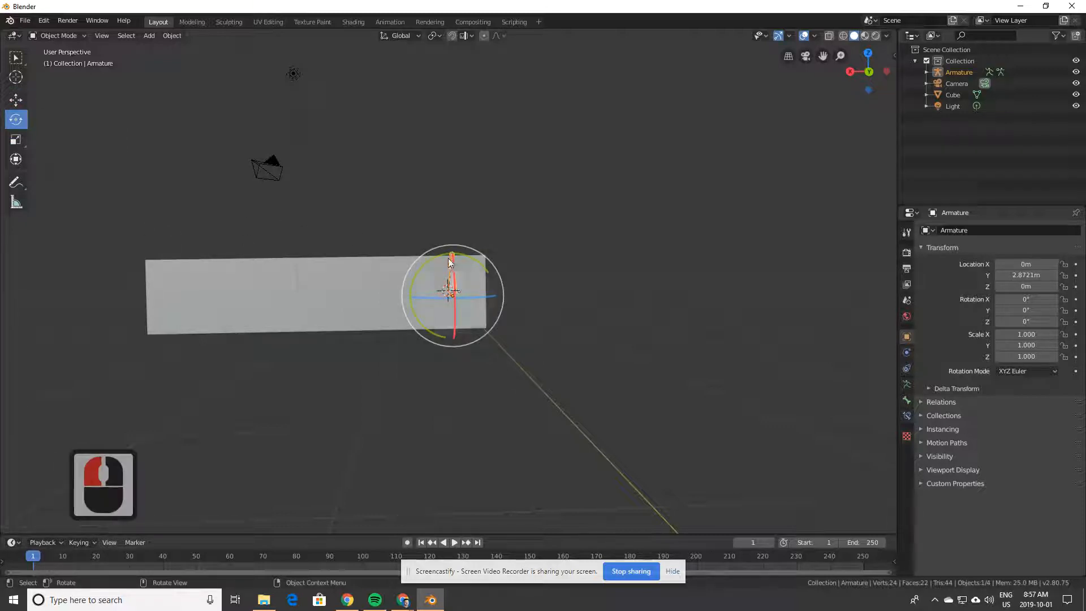
pyautogui.moveTo(443, 259); pyautogui.dragTo(521, 341)
pyautogui.click(524, 340)
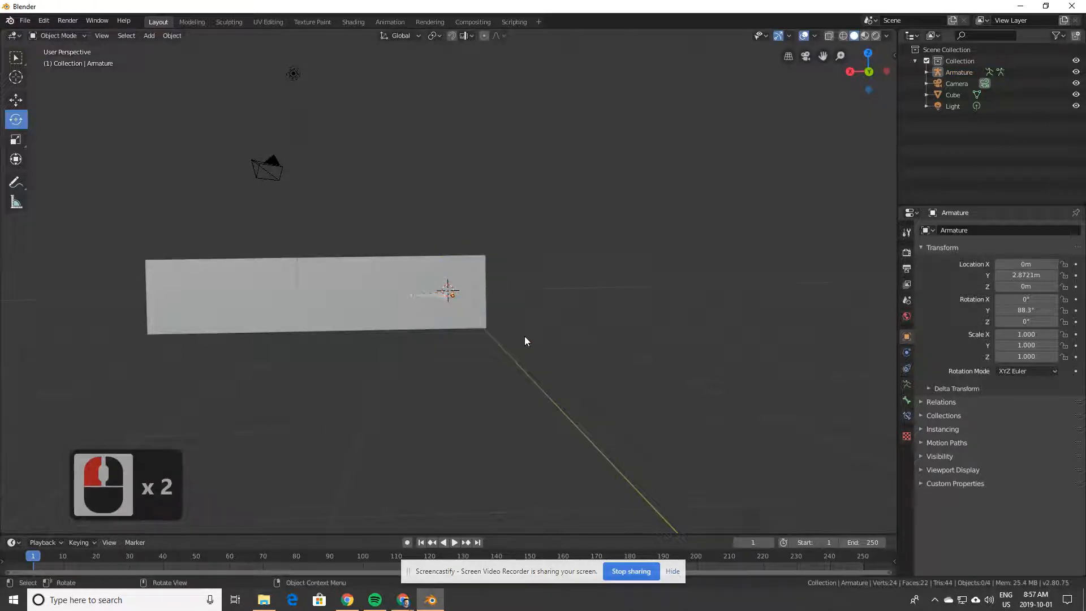
pyautogui.moveTo(524, 335); pyautogui.dragTo(524, 385, button='middle')
pyautogui.moveTo(526, 425); pyautogui.dragTo(518, 374, button='middle')
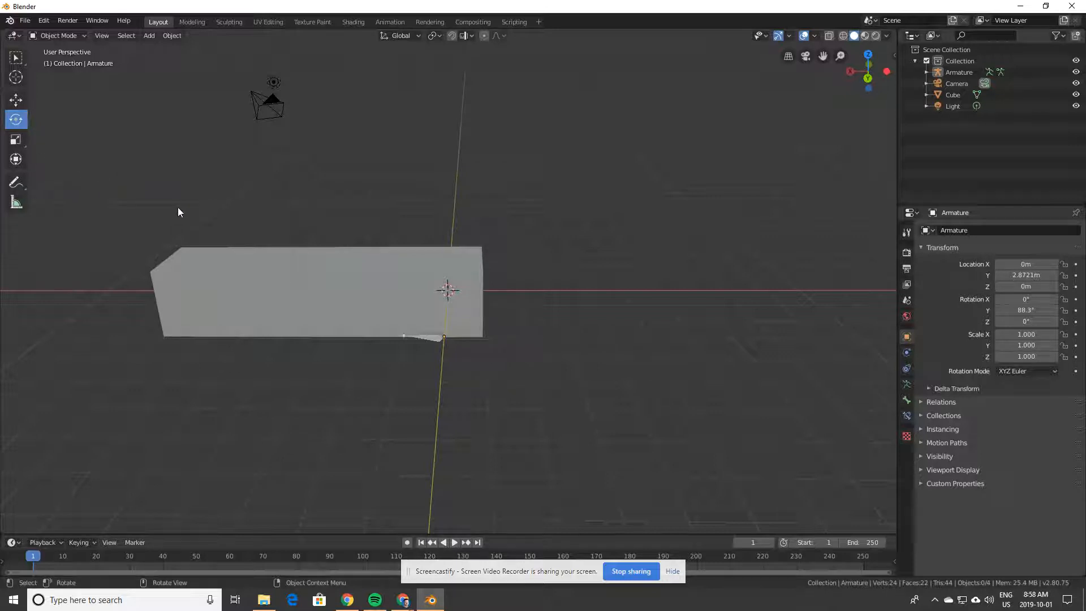
# Step: Scale the armature bone up to 2.011
pyautogui.press('w')
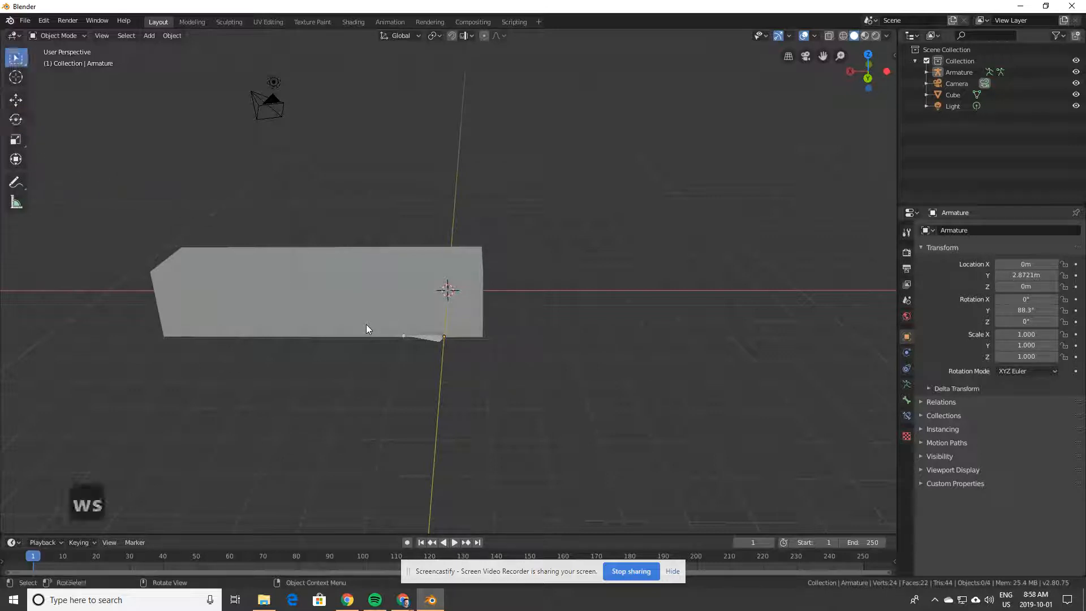
pyautogui.press('s')
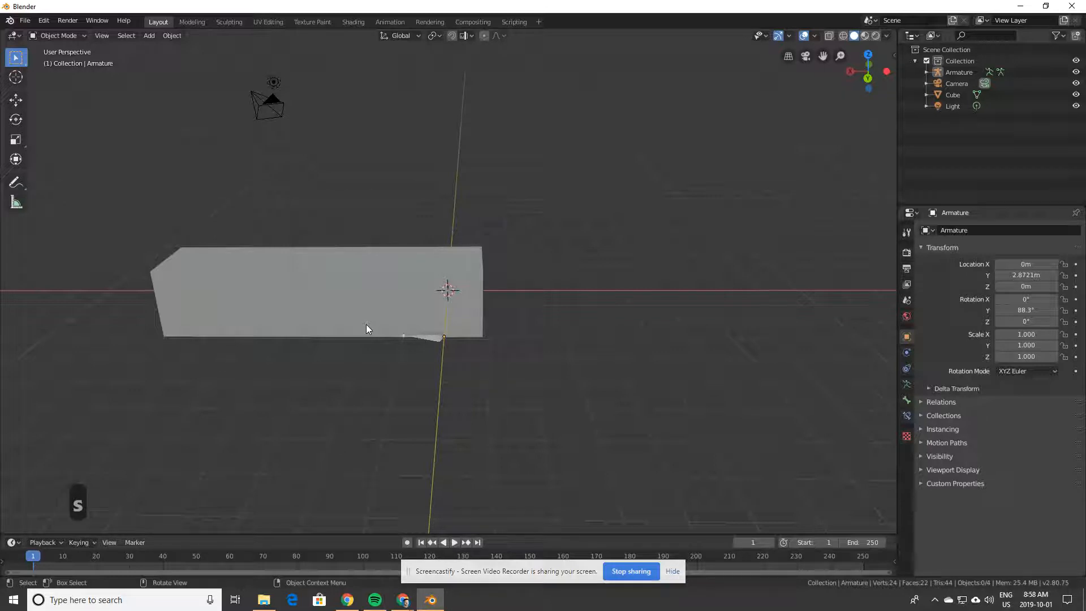
pyautogui.click(436, 335)
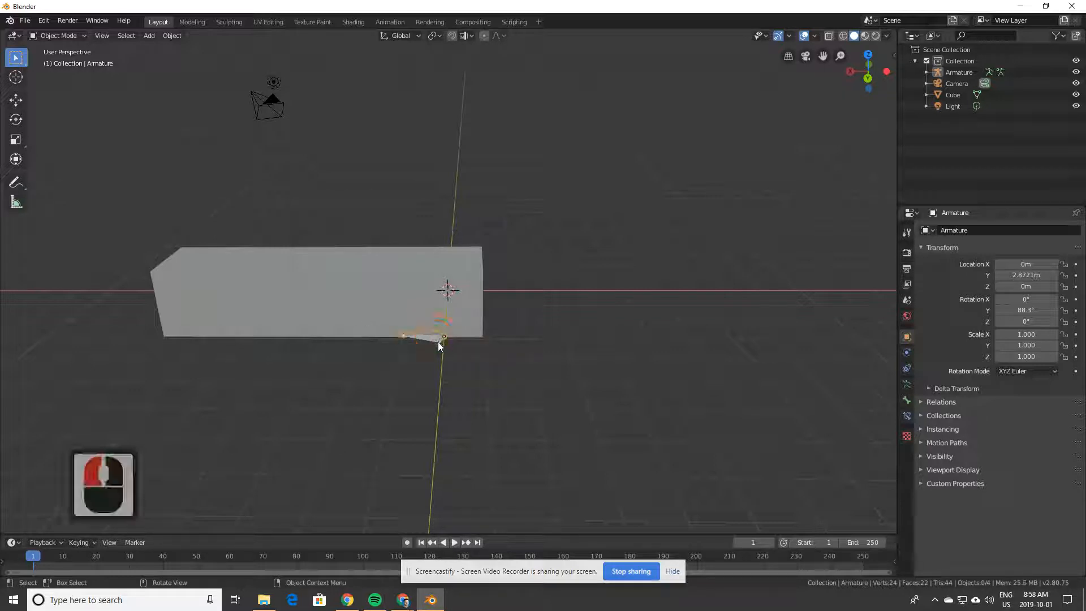
pyautogui.press('s')
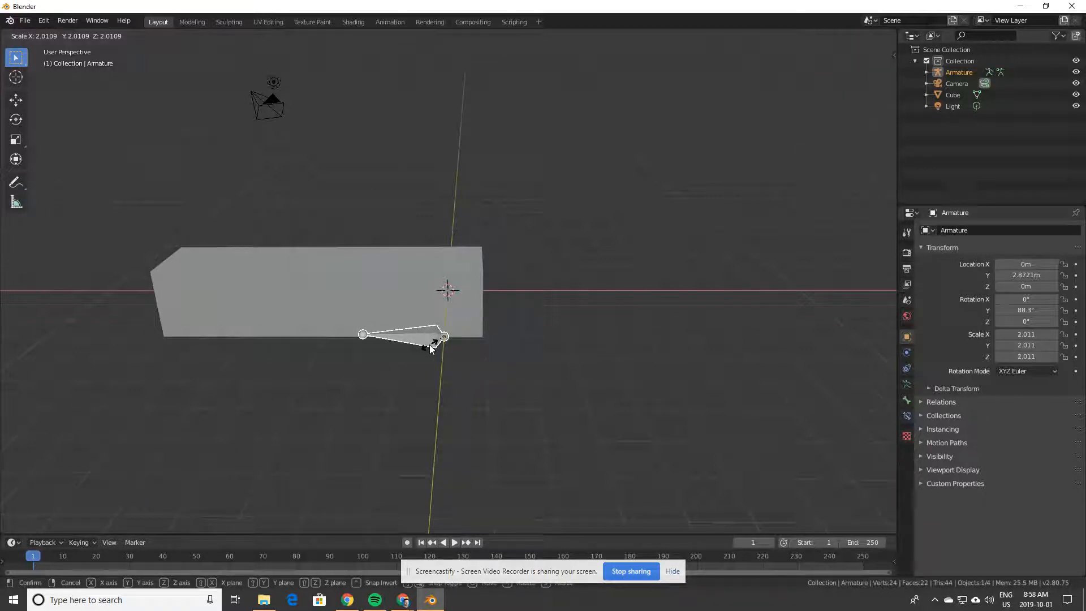
pyautogui.click(429, 344)
pyautogui.moveTo(447, 367); pyautogui.dragTo(427, 371, button='middle')
# Step: Move the bone along X to -0.86347 m beneath the box's end
pyautogui.click(16, 100)
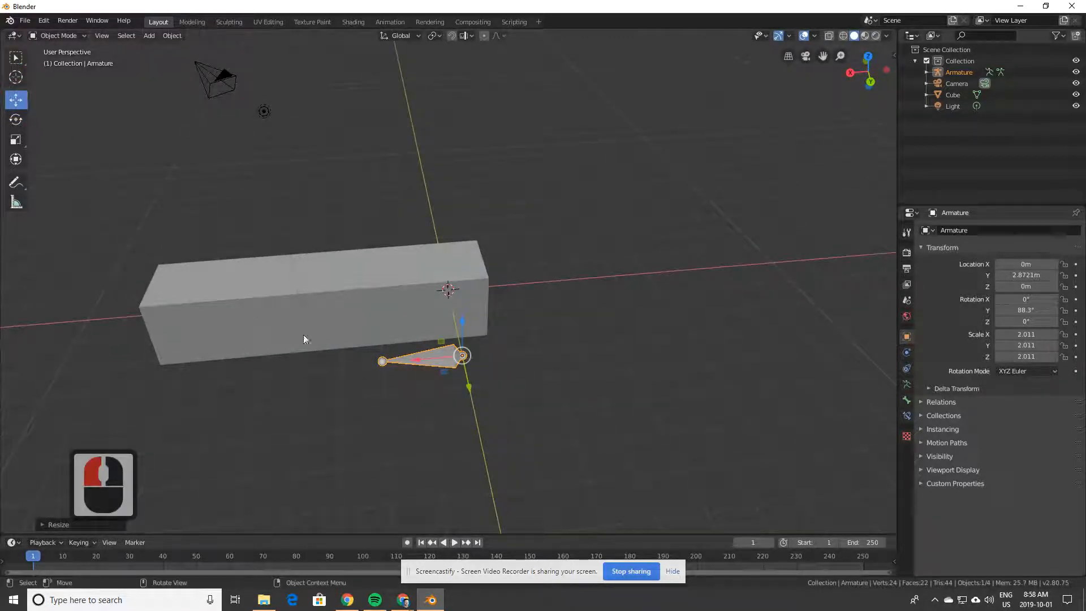
pyautogui.moveTo(418, 358); pyautogui.dragTo(444, 366)
pyautogui.moveTo(443, 366); pyautogui.dragTo(451, 394, button='middle')
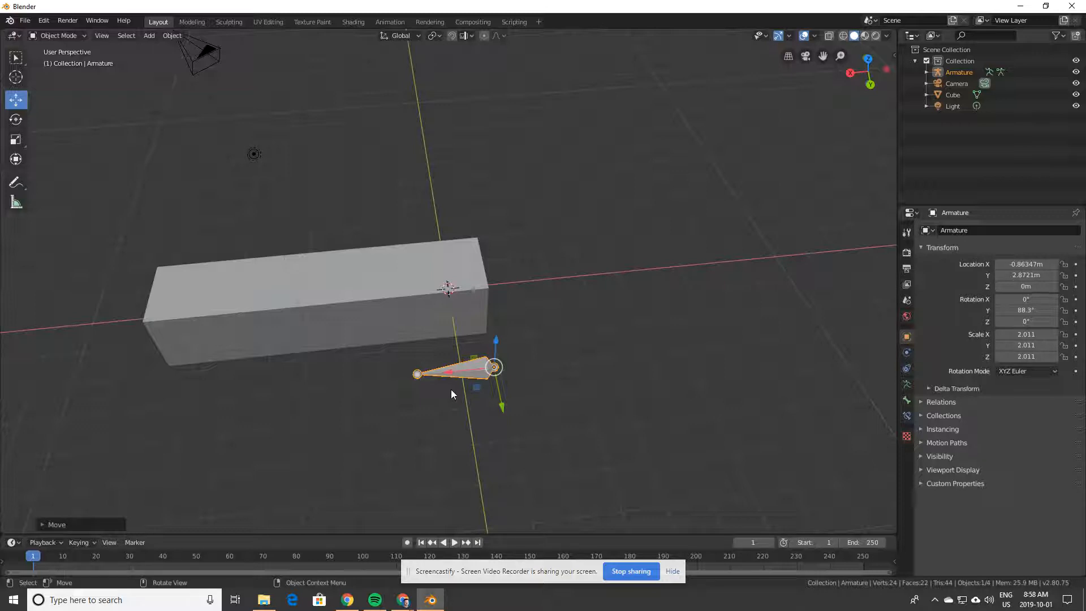
# Step: Extrude four more bones leftward from the bone's tail, forming a five-bone chain
pyautogui.click(192, 22)
pyautogui.click(401, 365)
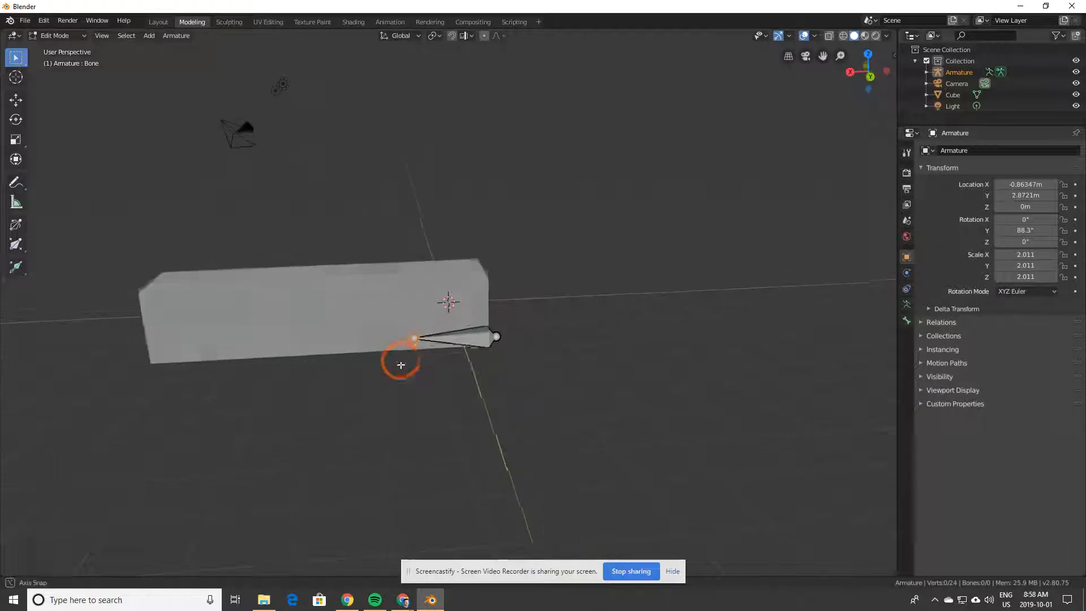
pyautogui.moveTo(401, 365); pyautogui.dragTo(404, 376, button='middle')
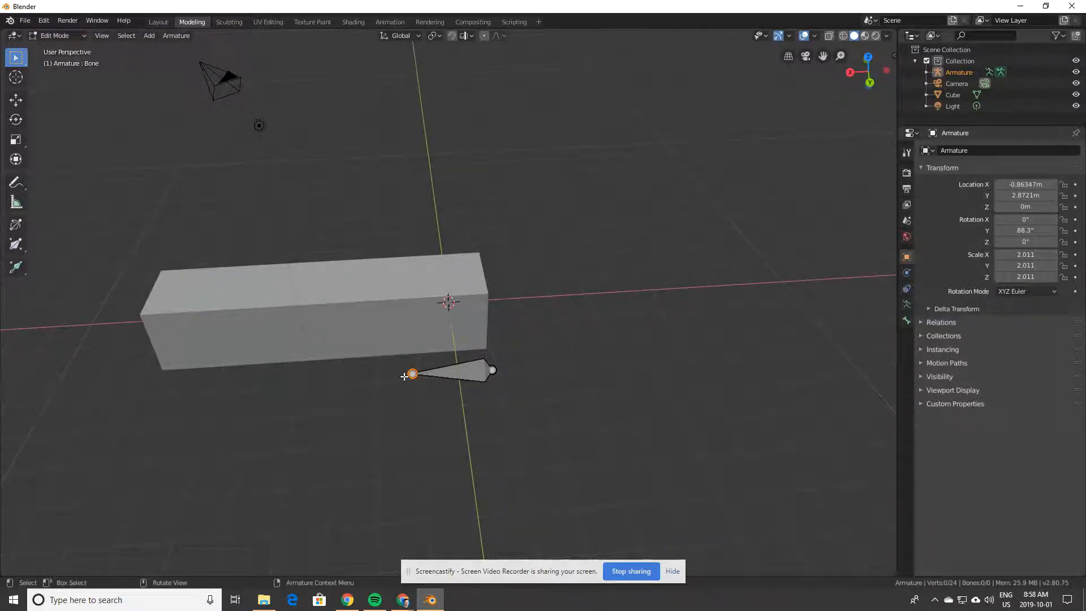
pyautogui.moveTo(402, 400); pyautogui.dragTo(403, 405, button='middle')
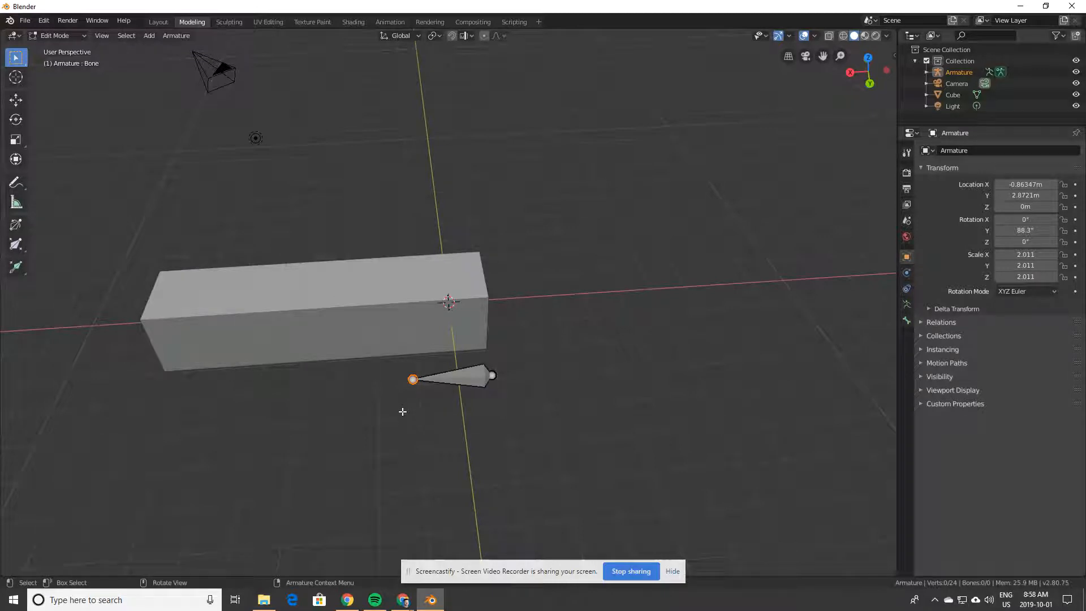
pyautogui.press('e')
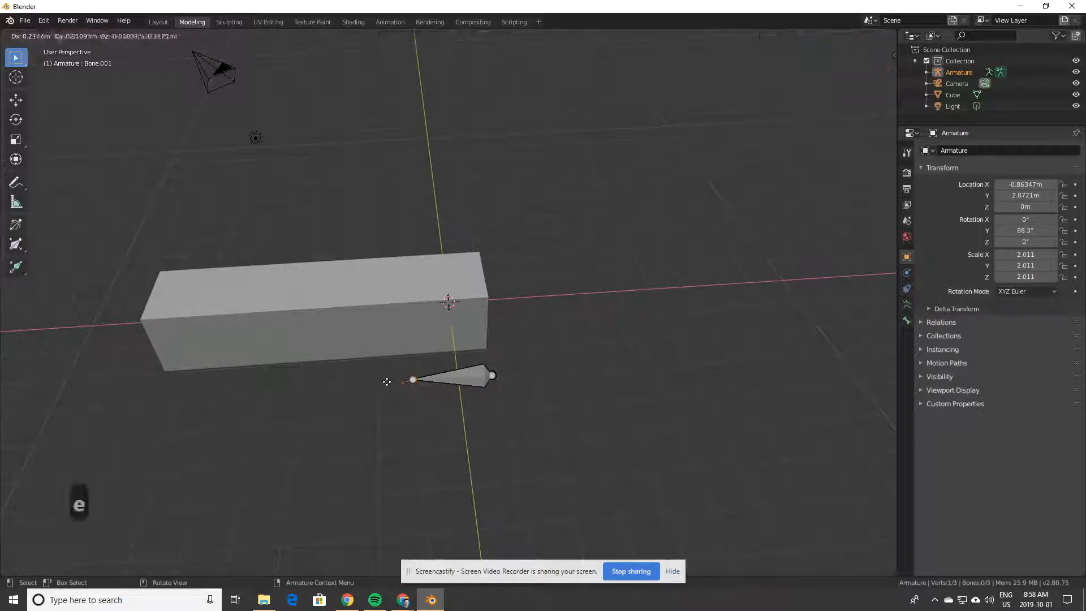
pyautogui.click(319, 384)
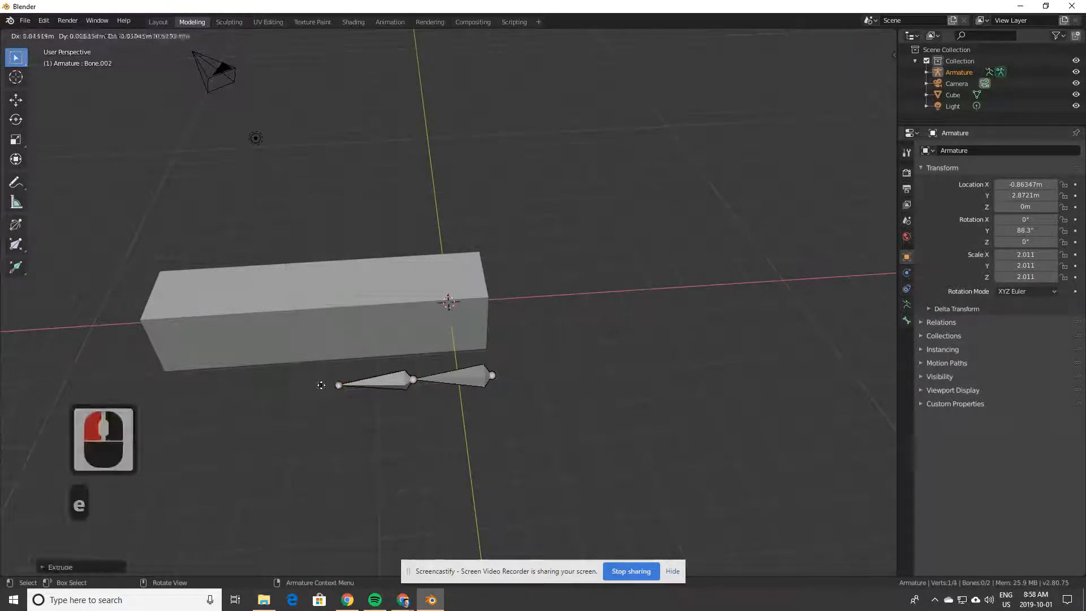
pyautogui.press('e')
pyautogui.click(250, 390)
pyautogui.press('e')
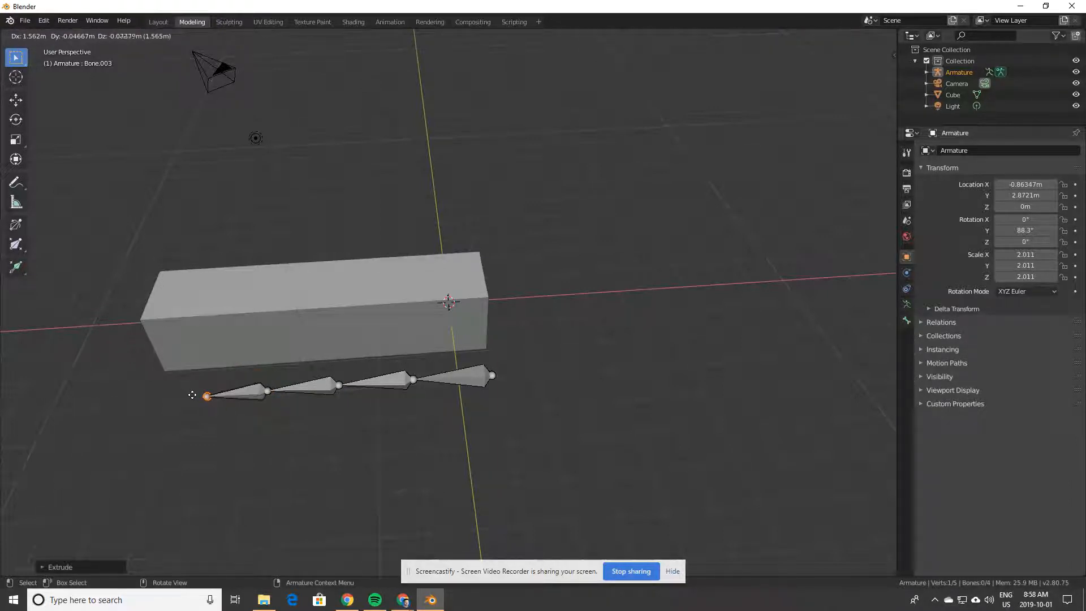
pyautogui.click(191, 393)
pyautogui.press('e')
pyautogui.click(152, 398)
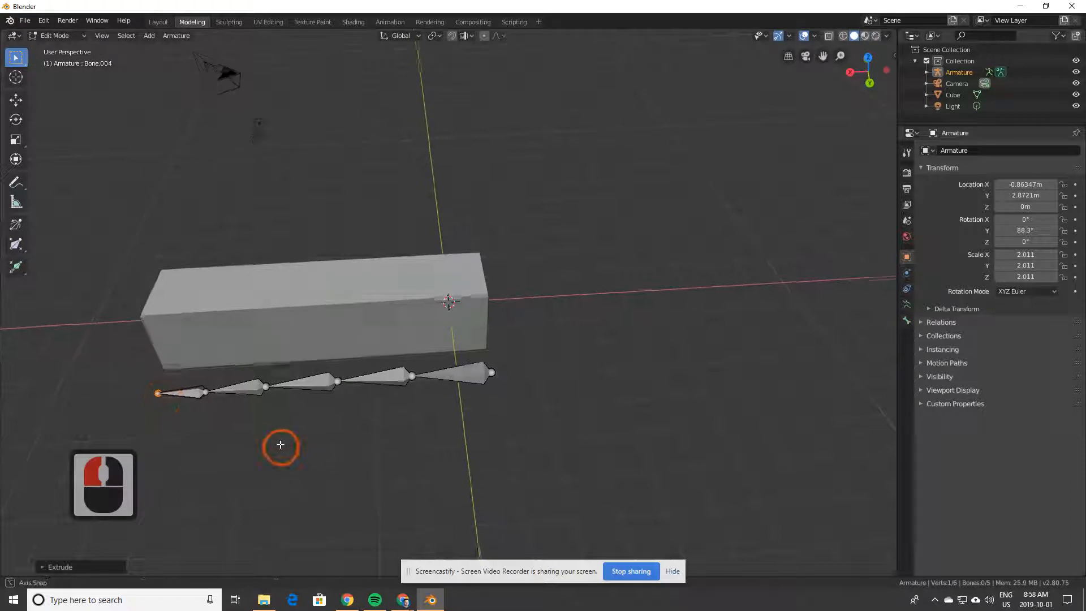
# Step: Inspect the bone chain in wireframe shading, then go back to the Layout workspace
pyautogui.moveTo(281, 446)
pyautogui.mouseDown(button='middle')
pyautogui.moveTo(273, 381)
pyautogui.moveTo(306, 438)
pyautogui.moveTo(292, 463)
pyautogui.mouseUp(button='middle')
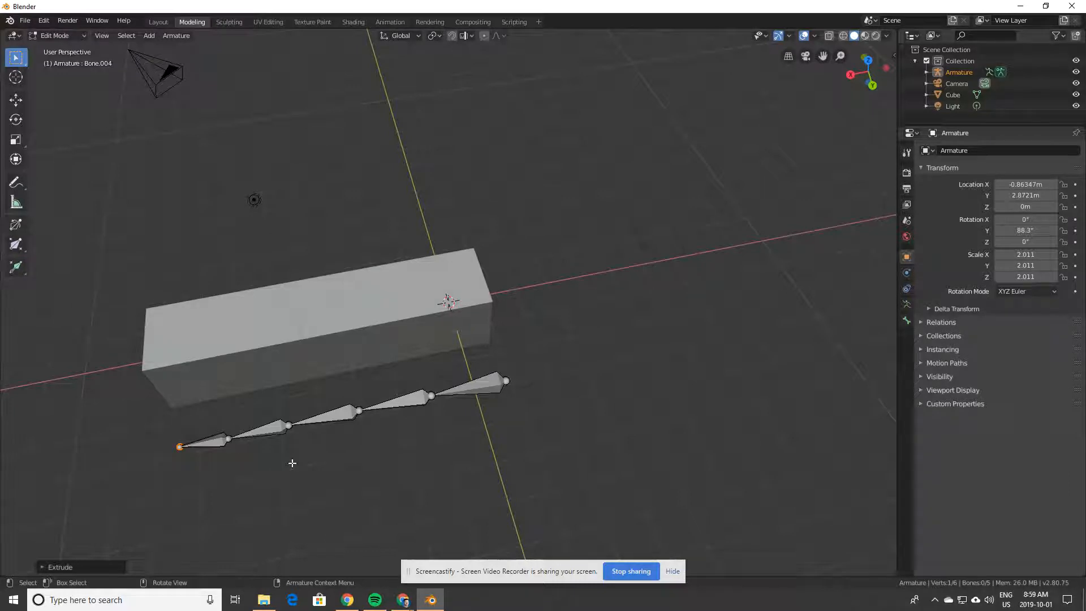
pyautogui.moveTo(305, 470); pyautogui.dragTo(290, 441, button='middle')
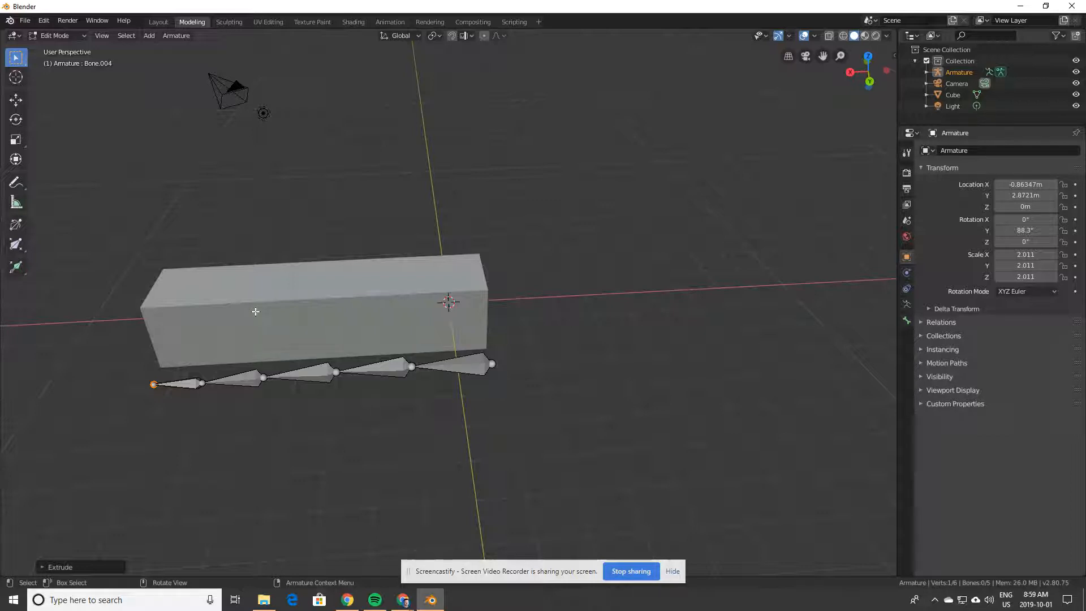
pyautogui.press('z')
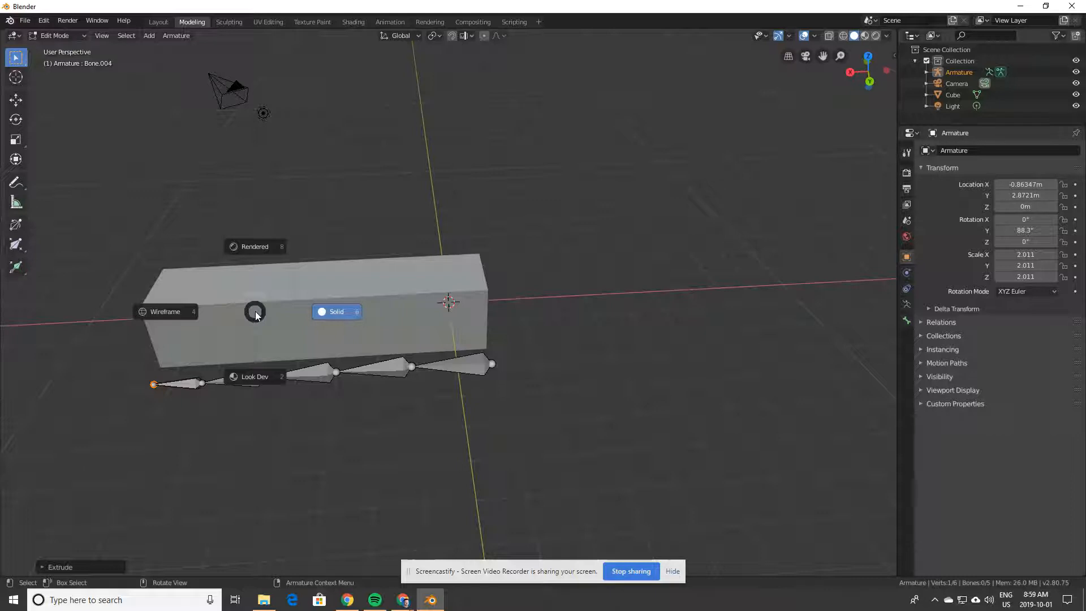
pyautogui.click(181, 314)
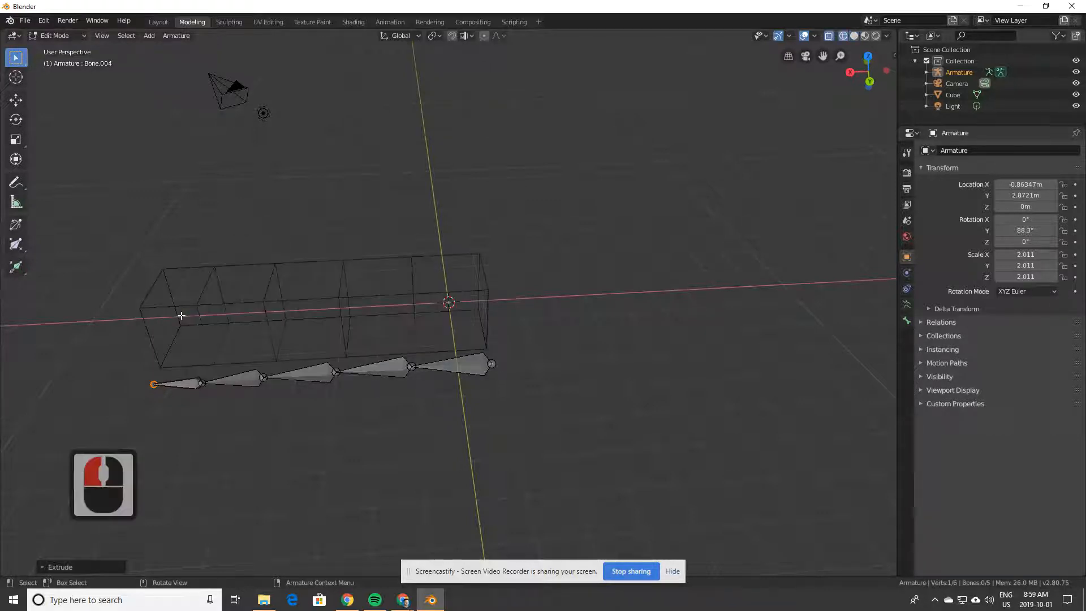
pyautogui.moveTo(323, 416); pyautogui.dragTo(322, 455, button='middle')
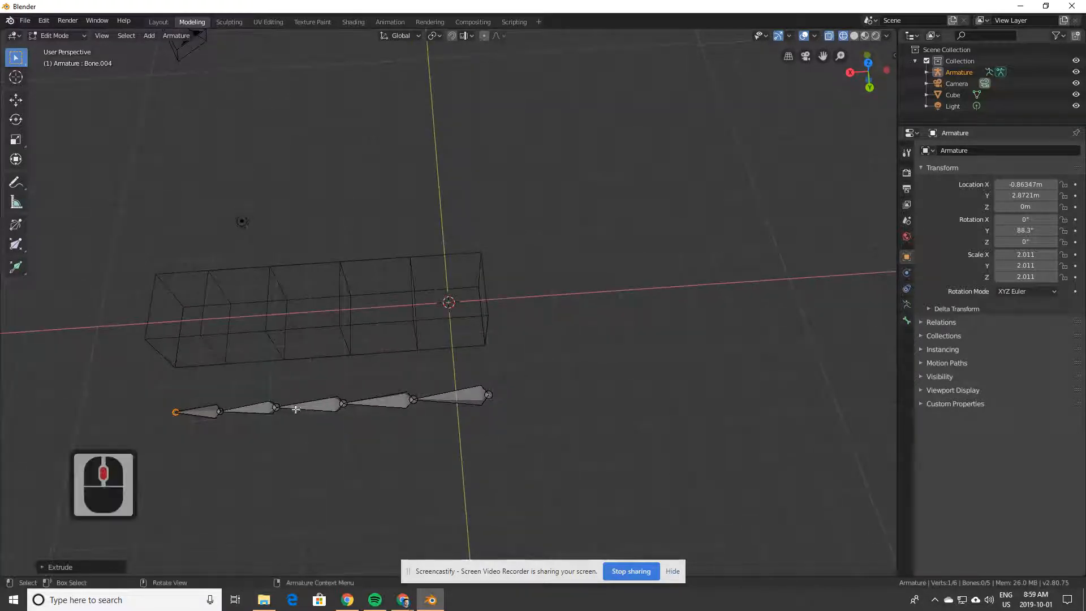
pyautogui.click(162, 22)
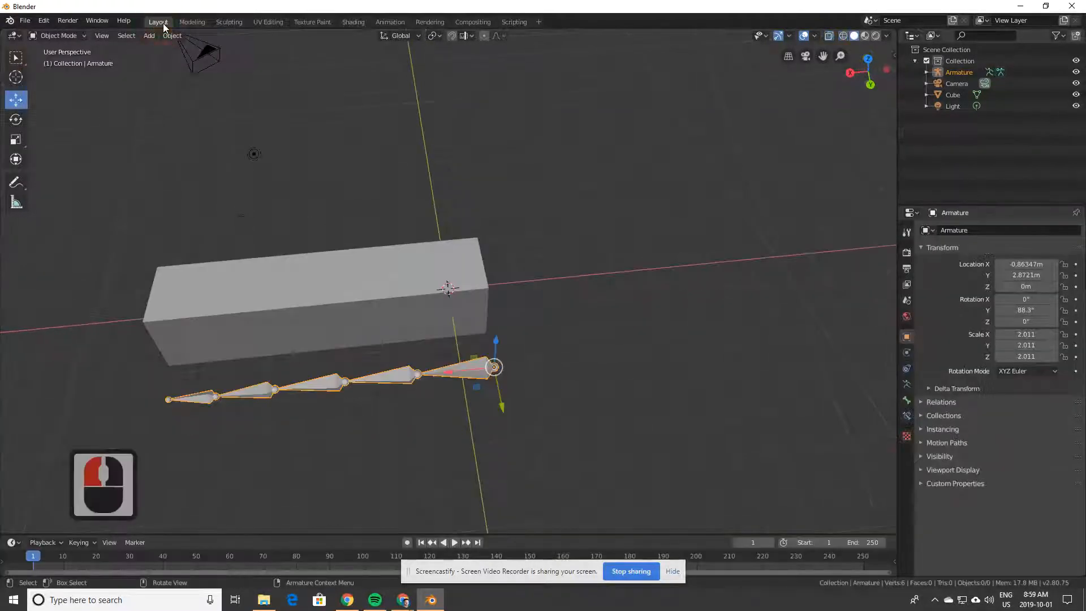
pyautogui.press('z')
pyautogui.press('z')
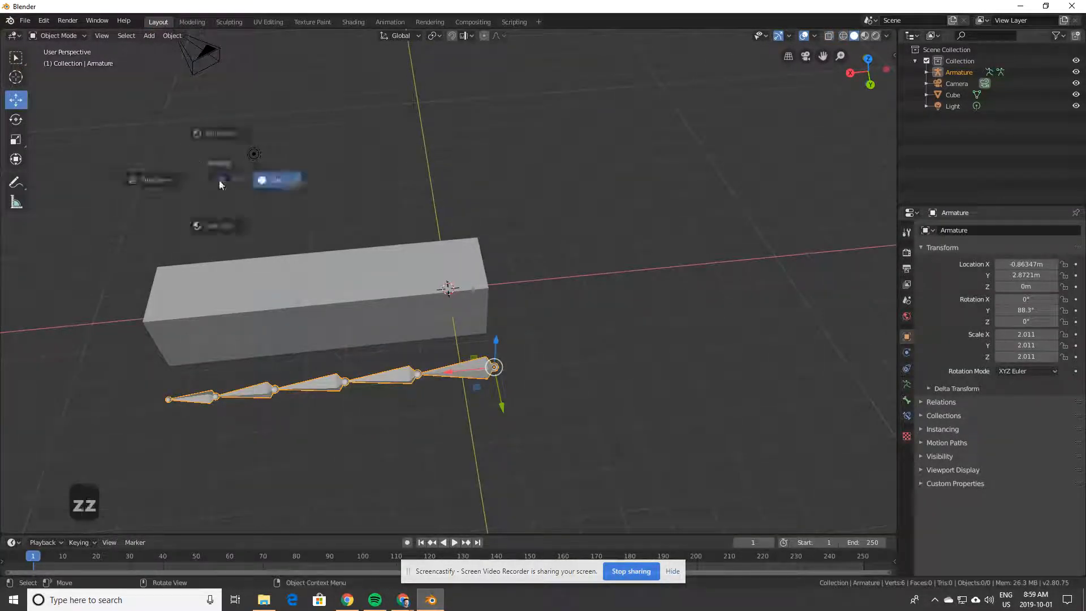
# Step: Set wireframe shading and move the armature along Y to 0.11671 m inside the box
pyautogui.click(140, 185)
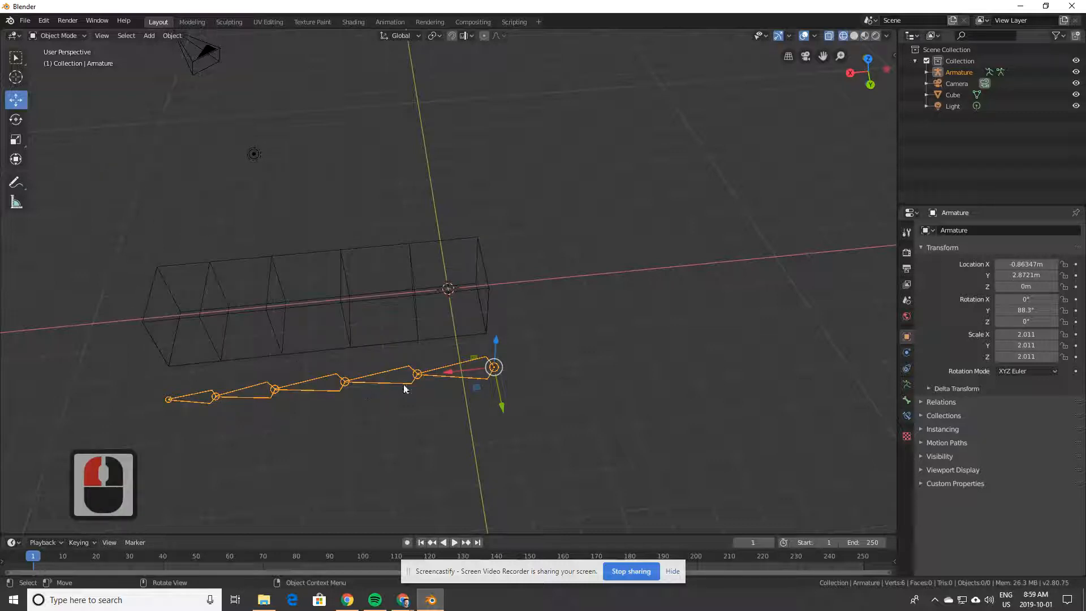
pyautogui.moveTo(403, 388); pyautogui.dragTo(403, 430, button='middle')
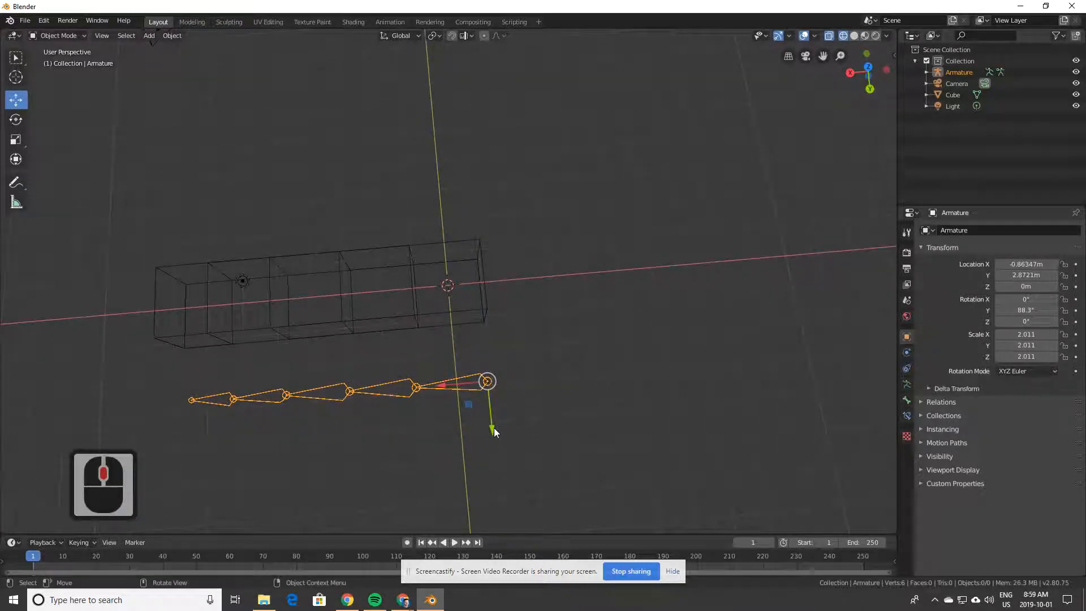
pyautogui.press('g')
pyautogui.press('y')
pyautogui.click(470, 398)
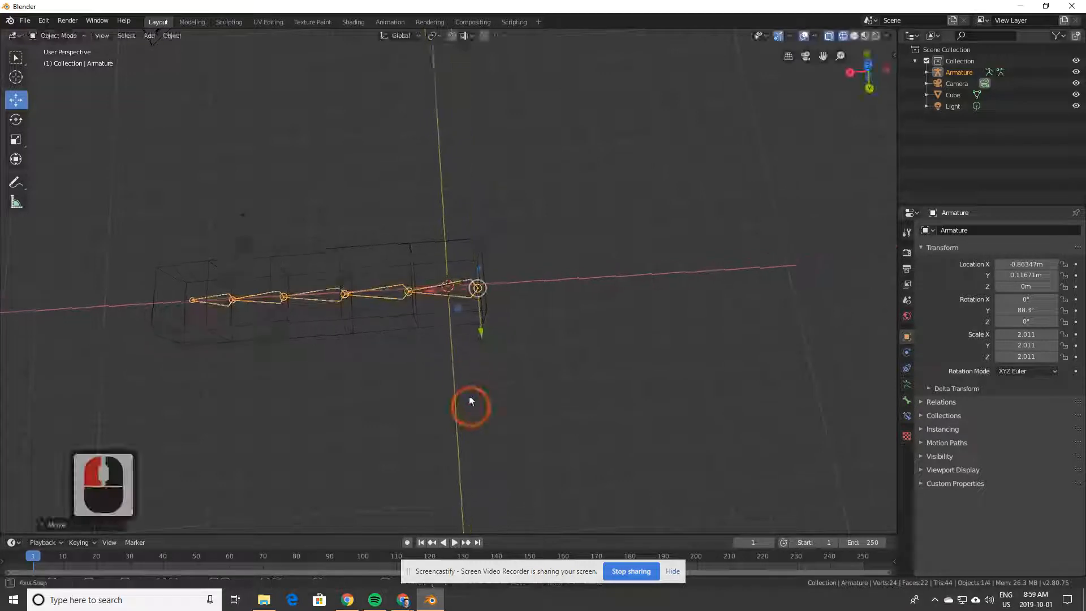
pyautogui.moveTo(469, 399); pyautogui.dragTo(505, 370, button='middle')
# Step: Select the box mesh, then add the armature as the active object
pyautogui.click(504, 370)
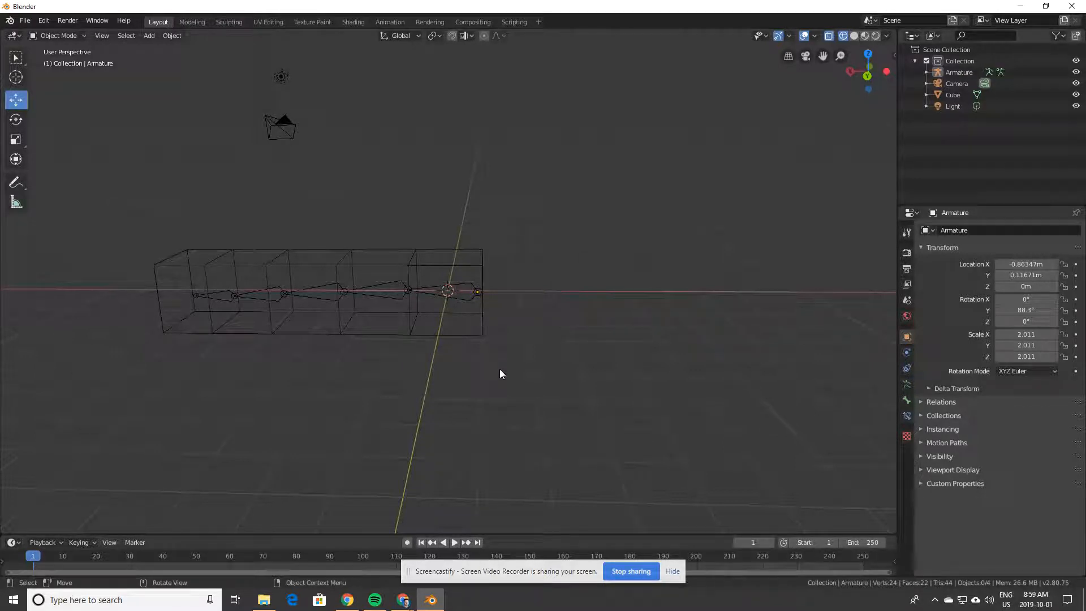
pyautogui.moveTo(469, 370); pyautogui.dragTo(473, 461, button='middle')
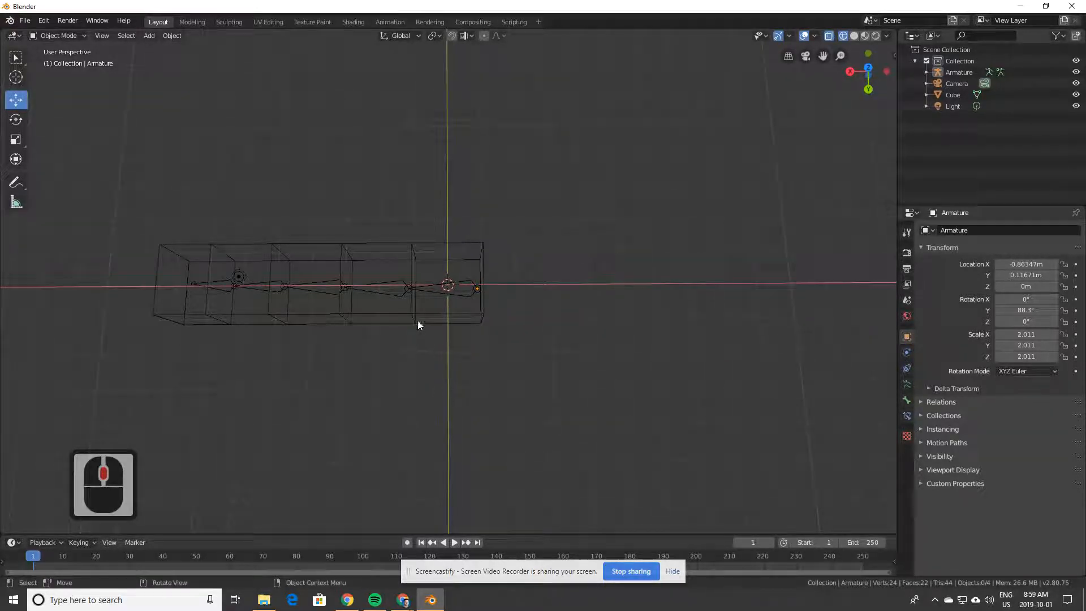
pyautogui.click(478, 317)
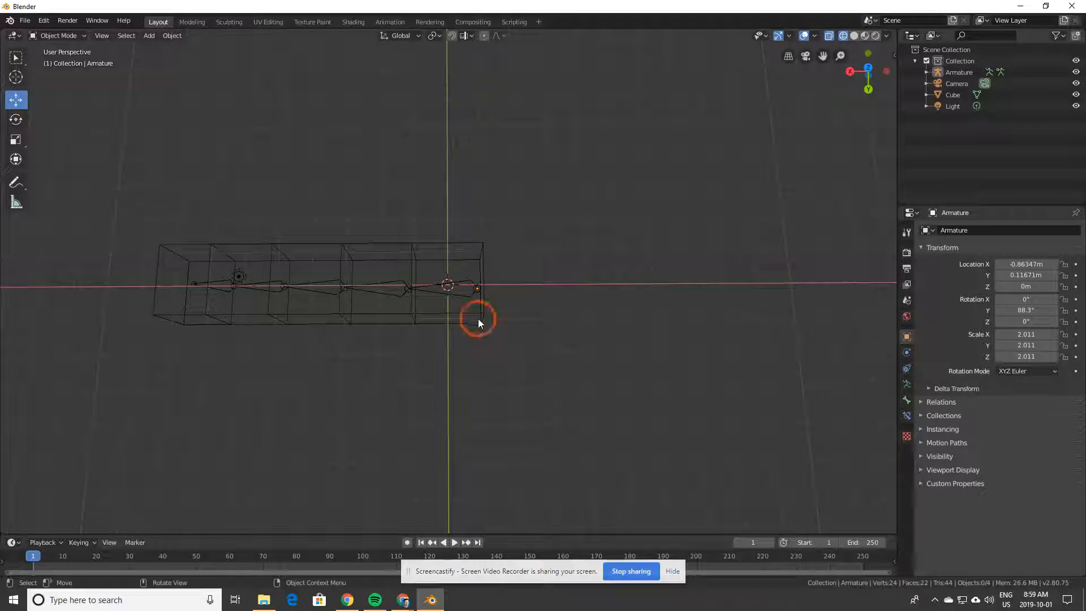
pyautogui.keyDown('shift'); pyautogui.click(470, 290); pyautogui.keyUp('shift')
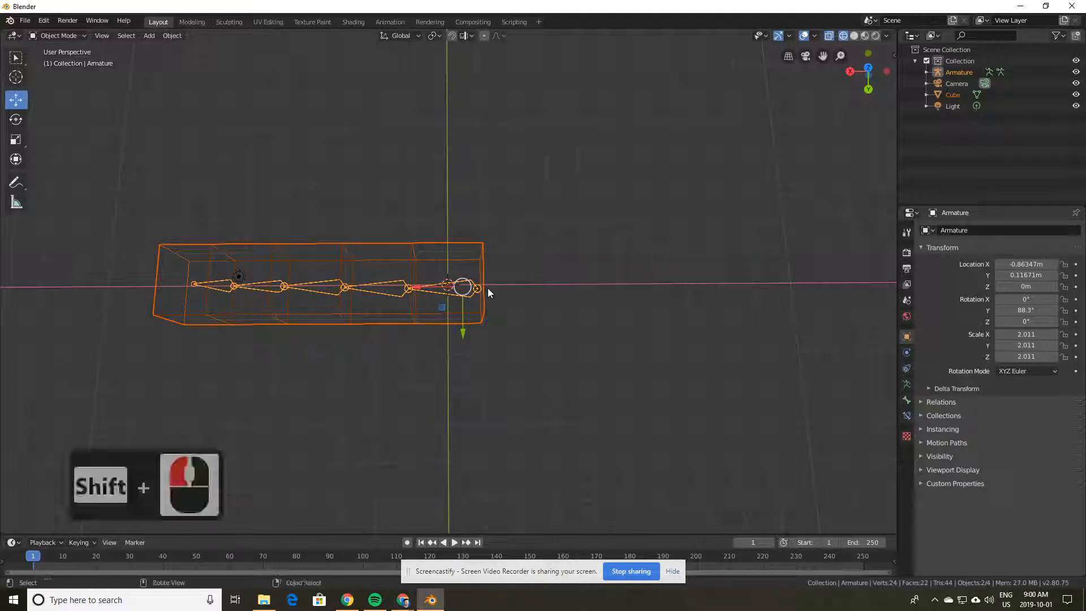
# Step: Reselect box then armature and parent them With Automatic Weights via Ctrl+P
pyautogui.hotkey('ctrl', 'p')
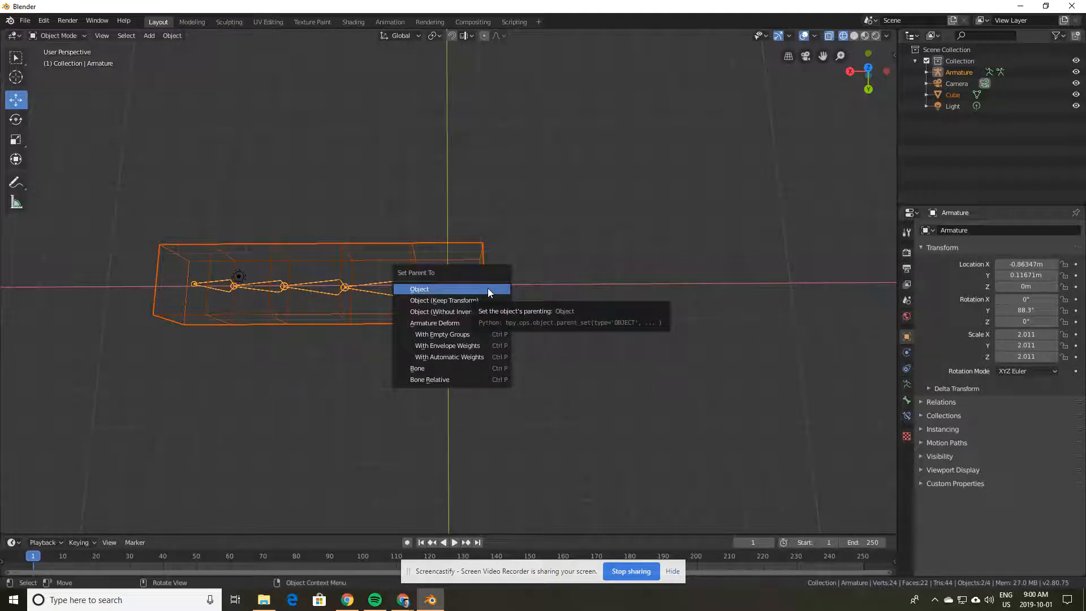
pyautogui.click(322, 461)
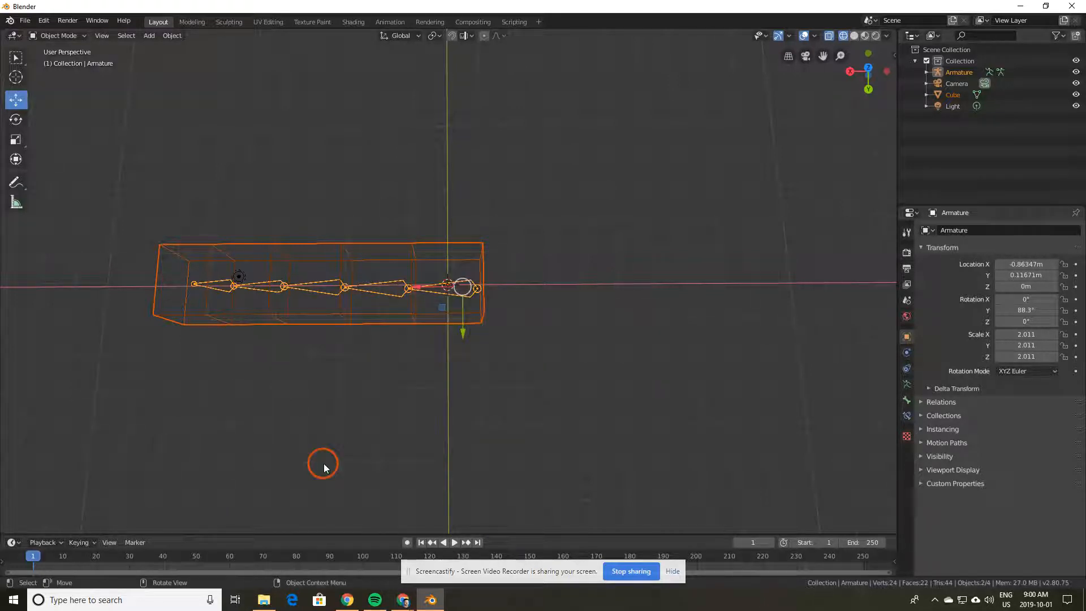
pyautogui.click(422, 314)
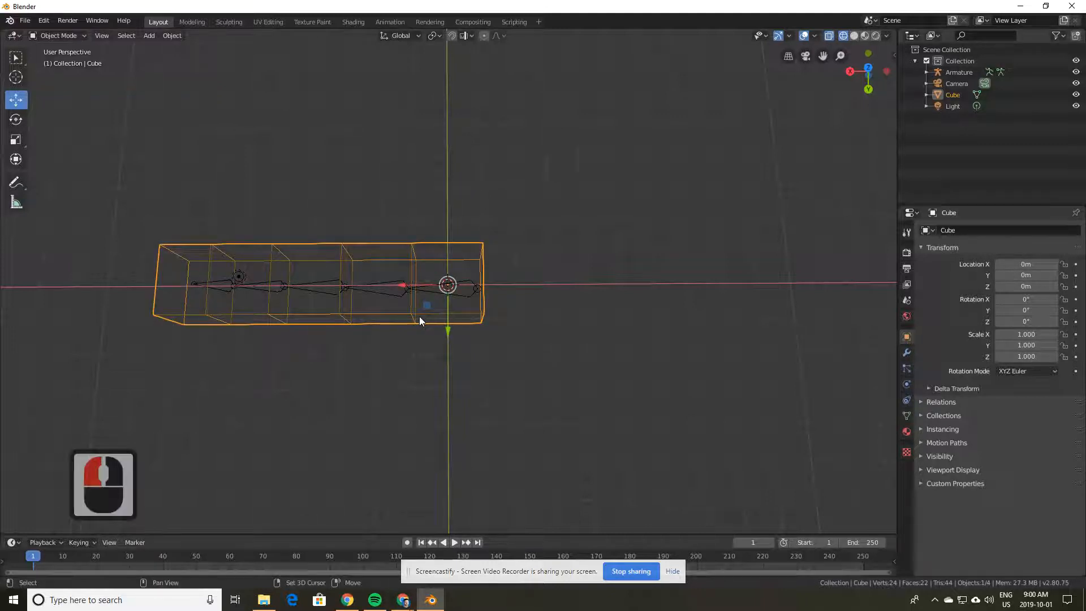
pyautogui.keyDown('shift'); pyautogui.click(469, 293); pyautogui.keyUp('shift')
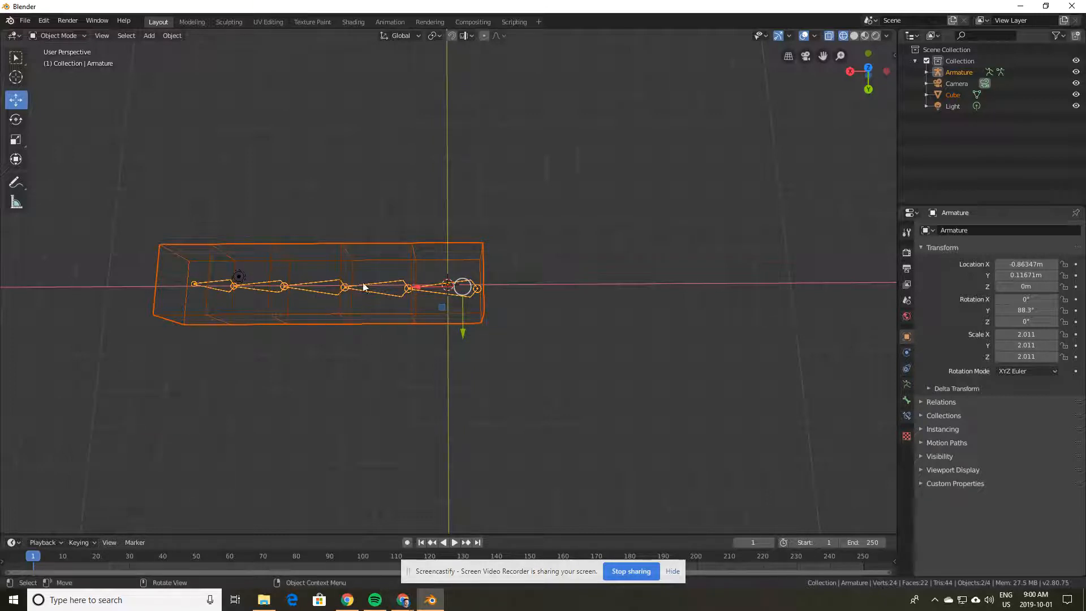
pyautogui.keyDown('shift'); pyautogui.click(592, 288); pyautogui.keyUp('shift')
pyautogui.hotkey('ctrl', 'p')
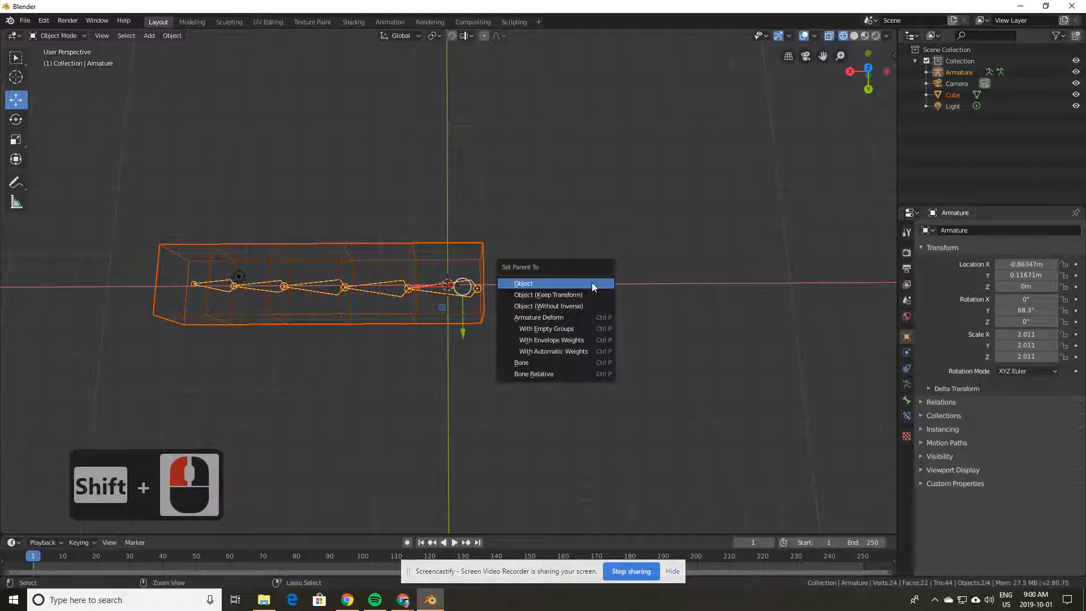
pyautogui.click(565, 351)
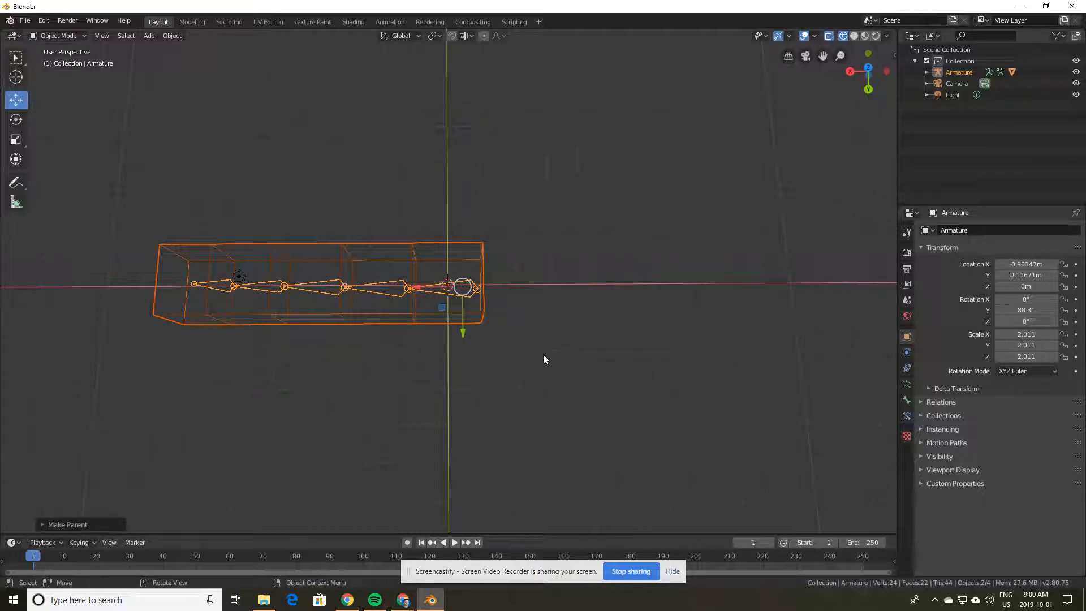
pyautogui.moveTo(431, 371); pyautogui.dragTo(303, 262, button='middle')
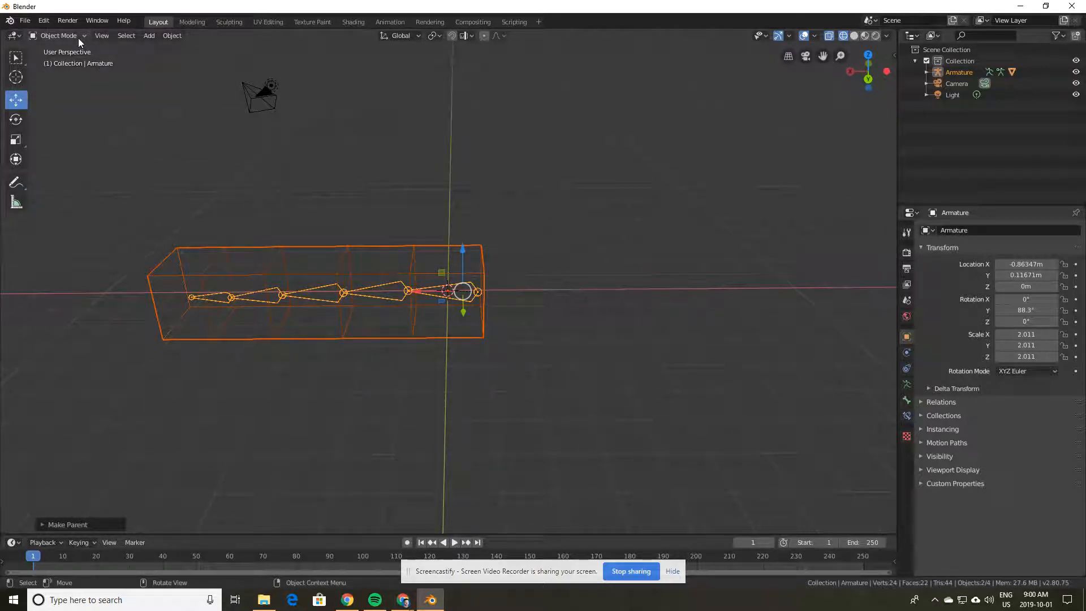
# Step: Enter Pose Mode and rotate the middle bone, Bone.002
pyautogui.click(61, 35)
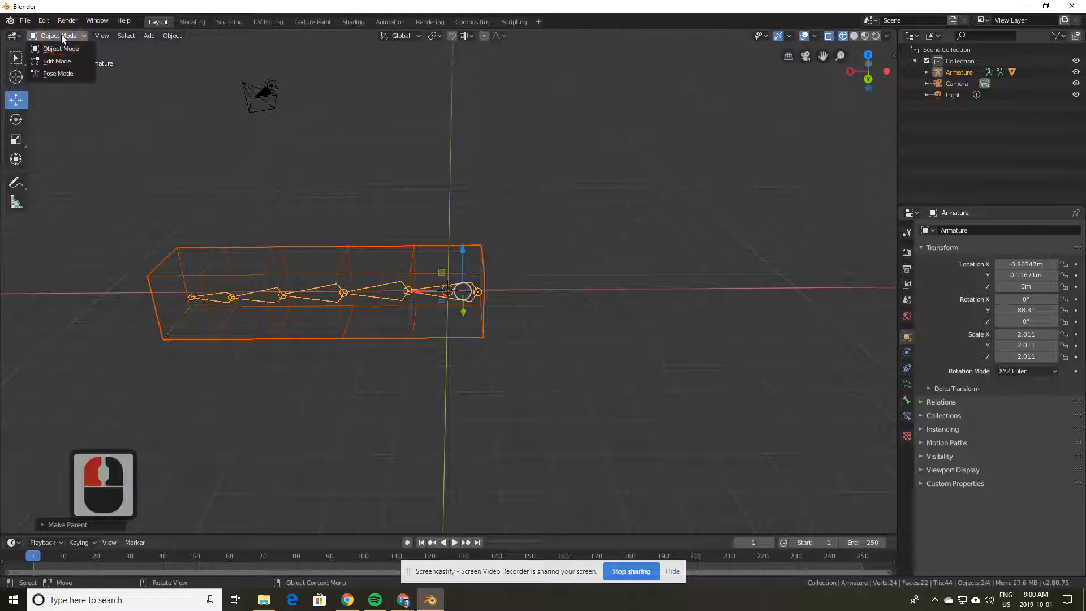
pyautogui.click(59, 74)
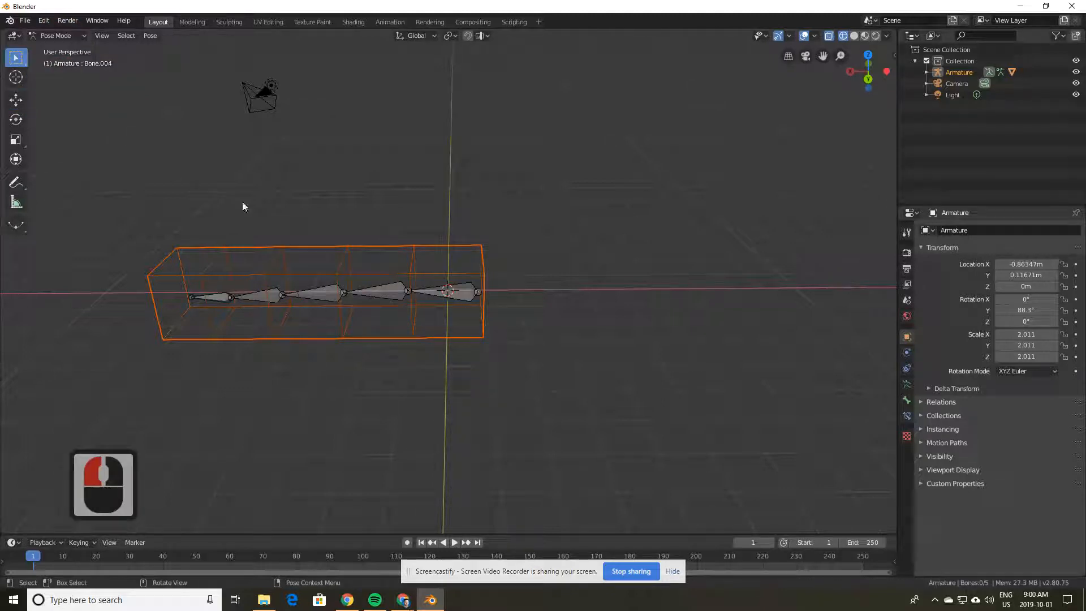
pyautogui.moveTo(245, 208); pyautogui.dragTo(333, 330, button='middle')
pyautogui.click(325, 322)
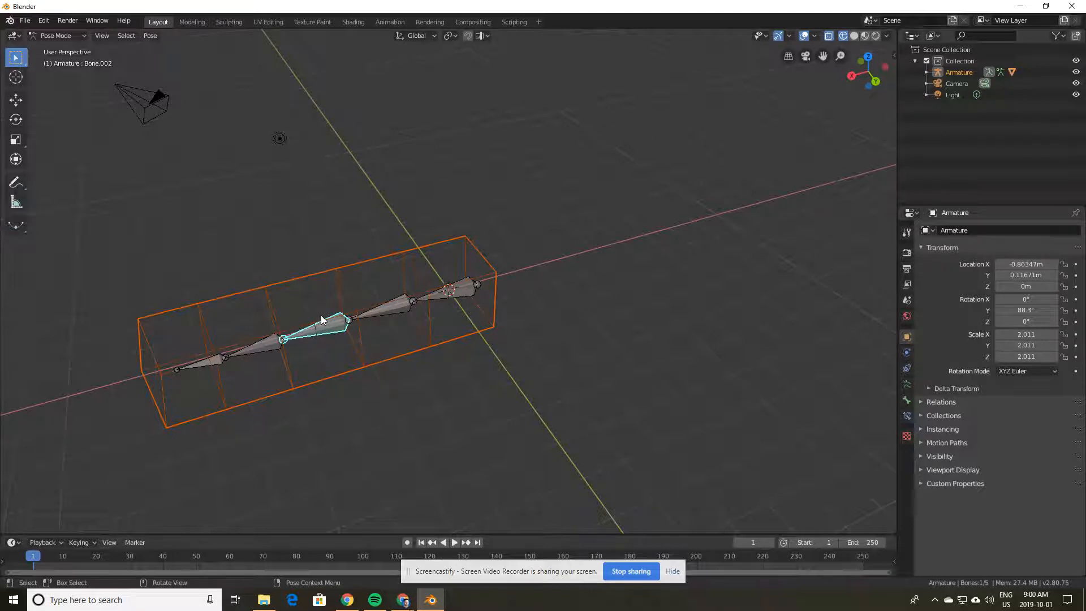
pyautogui.press('r')
pyautogui.press('r')
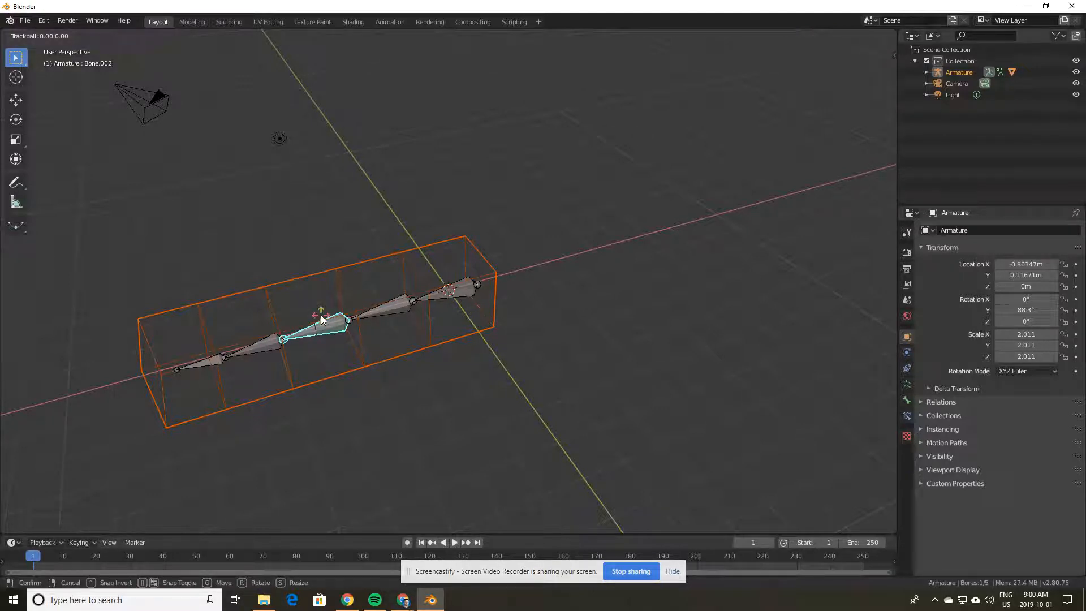
pyautogui.press('r')
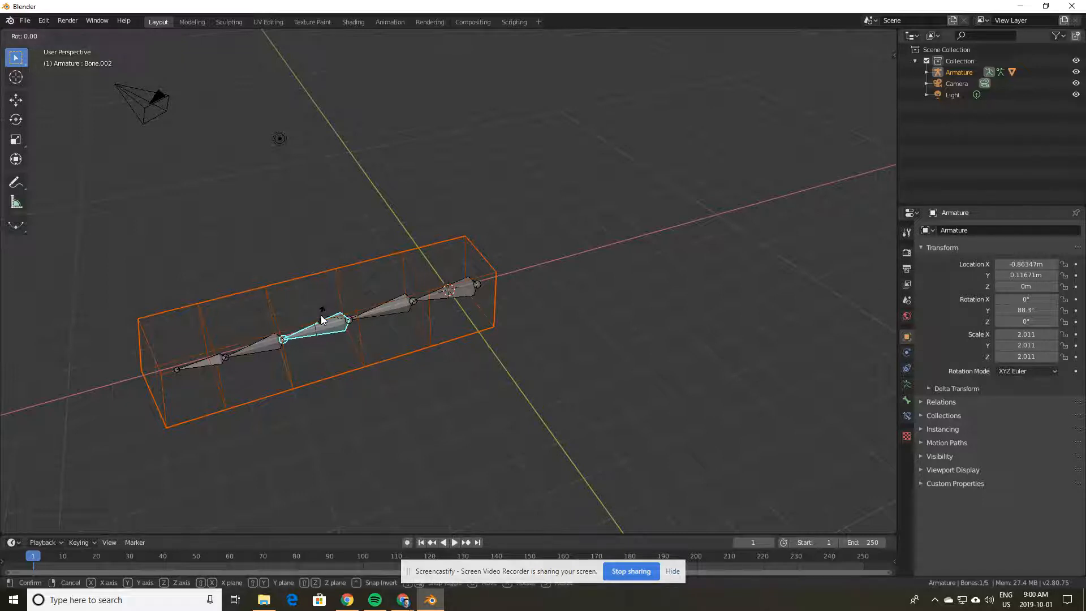
pyautogui.press('r')
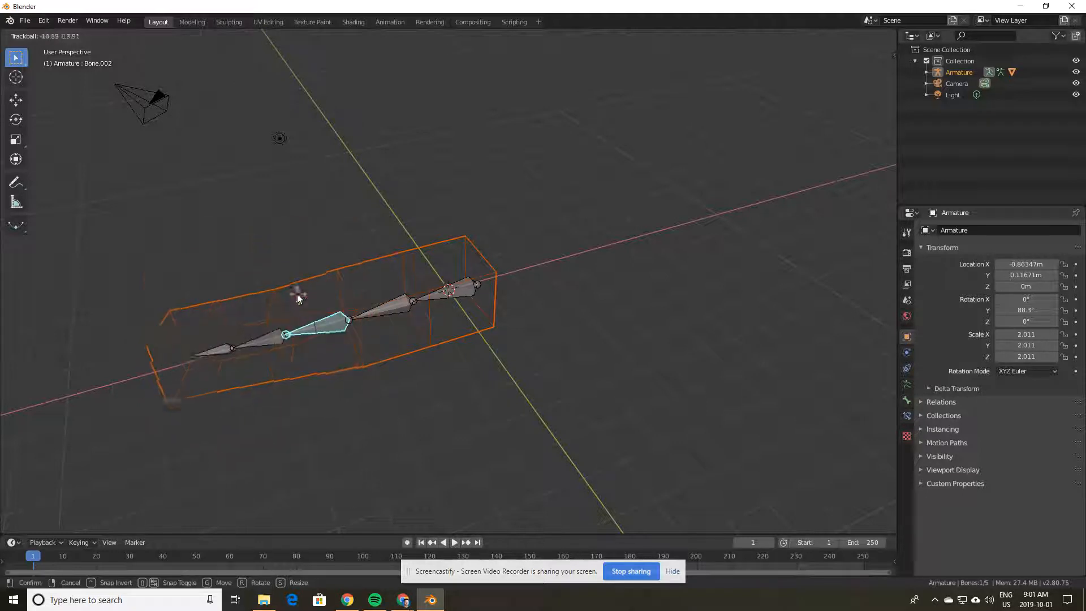
pyautogui.click(344, 315)
# Step: Rotate Bone.001 and the end bone Bone.004, bending the box's tip
pyautogui.click(386, 312)
pyautogui.press('r')
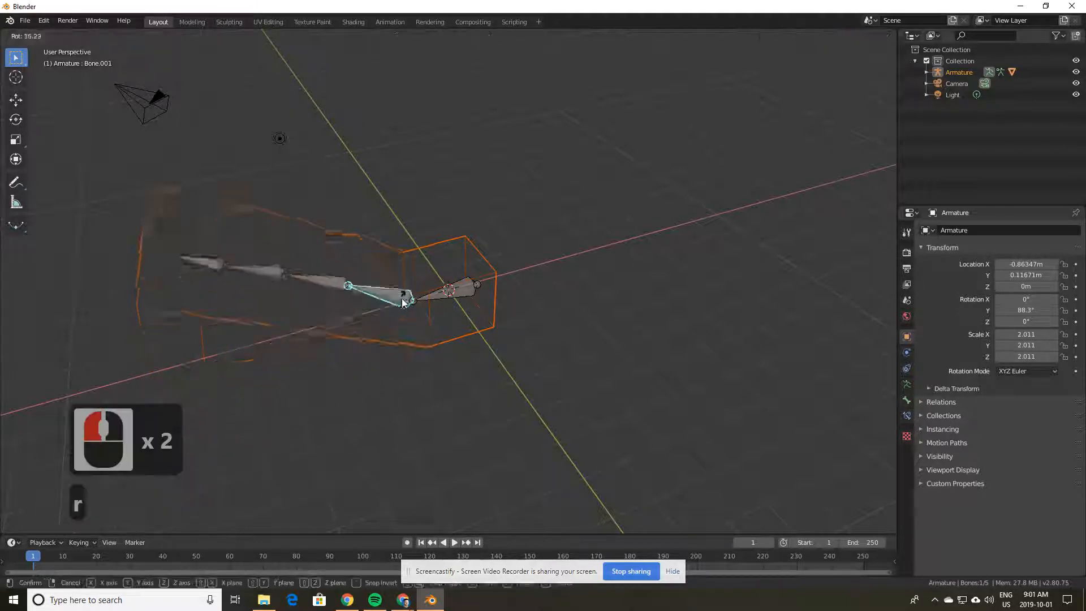
pyautogui.click(325, 317)
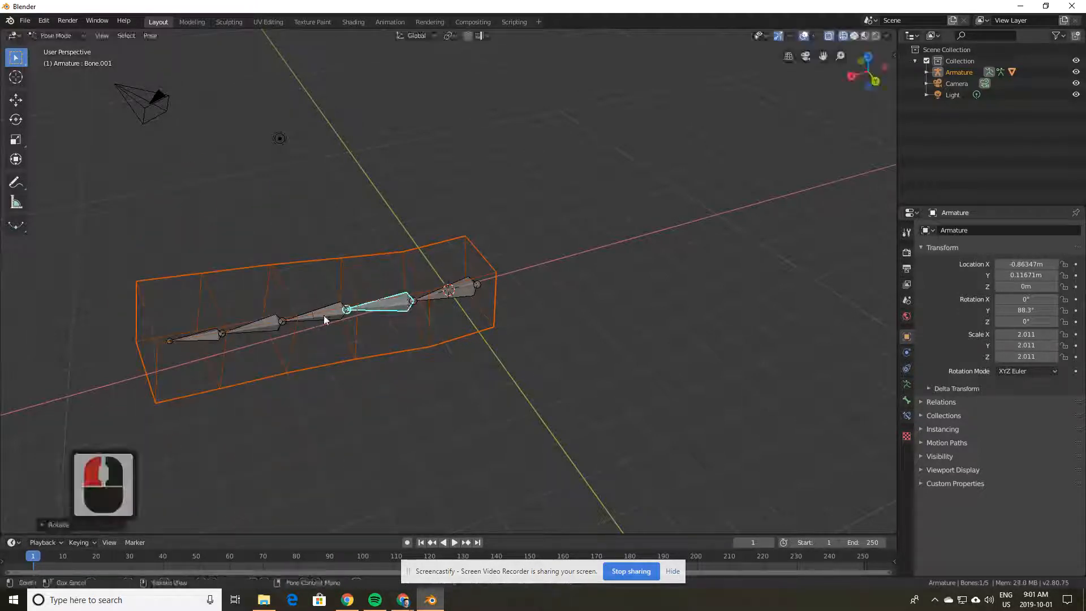
pyautogui.click(204, 337)
pyautogui.press('r')
pyautogui.press('r')
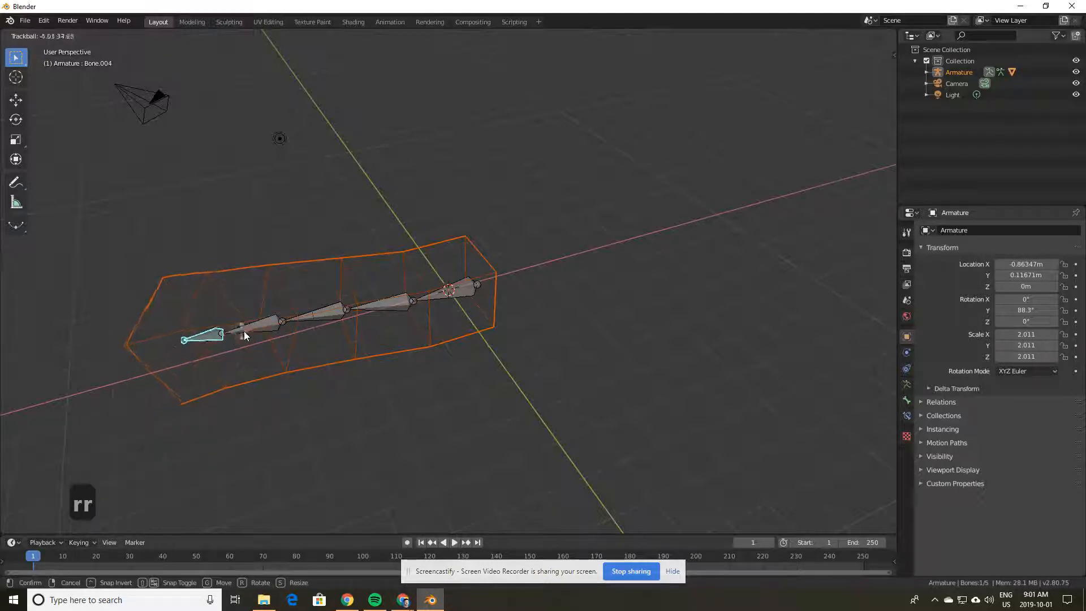
pyautogui.click(256, 340)
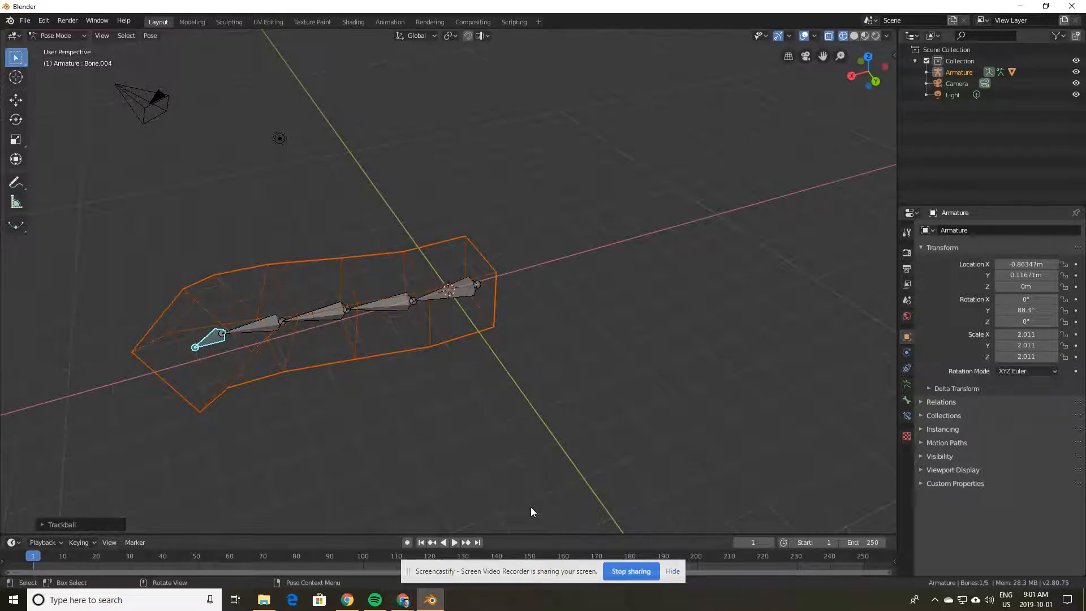
pyautogui.doubleClick(674, 571)
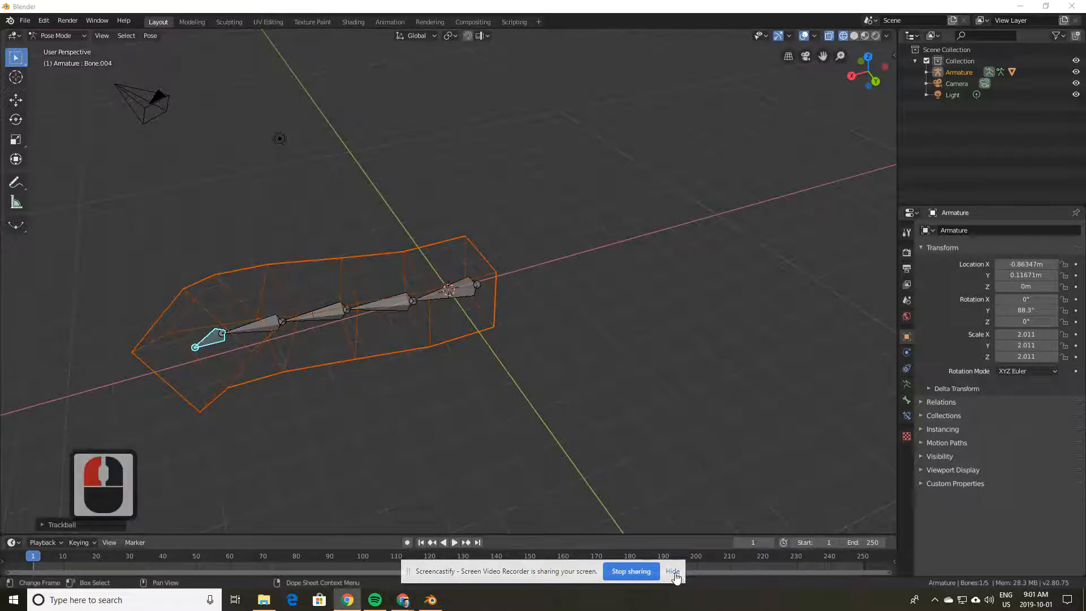
# Step: Make the timeline area taller and turn on Auto Keying
pyautogui.click(260, 532)
pyautogui.moveTo(262, 535); pyautogui.dragTo(85, 456)
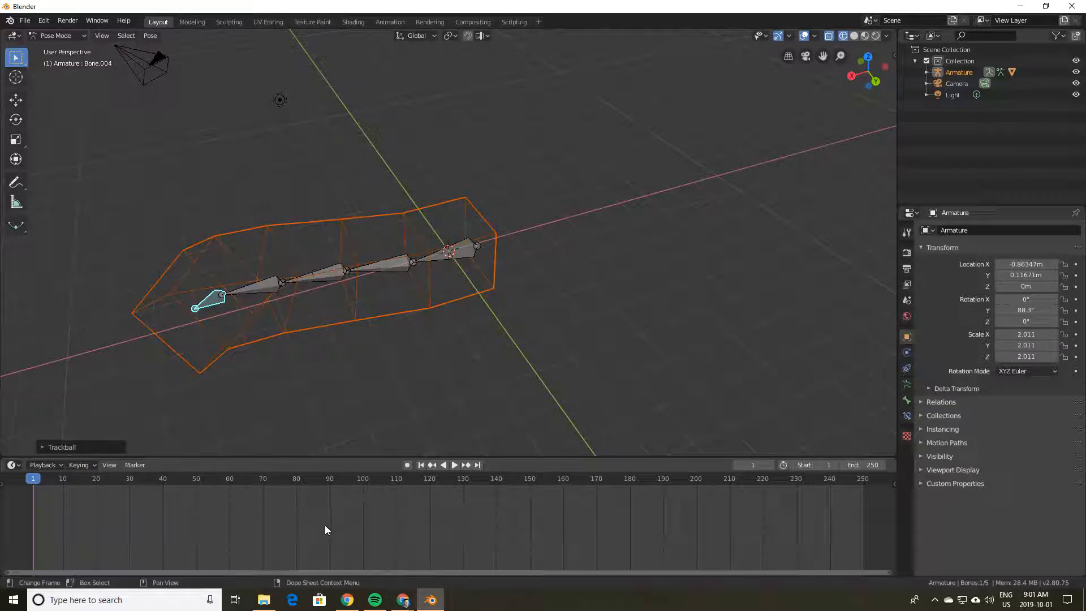
pyautogui.click(407, 465)
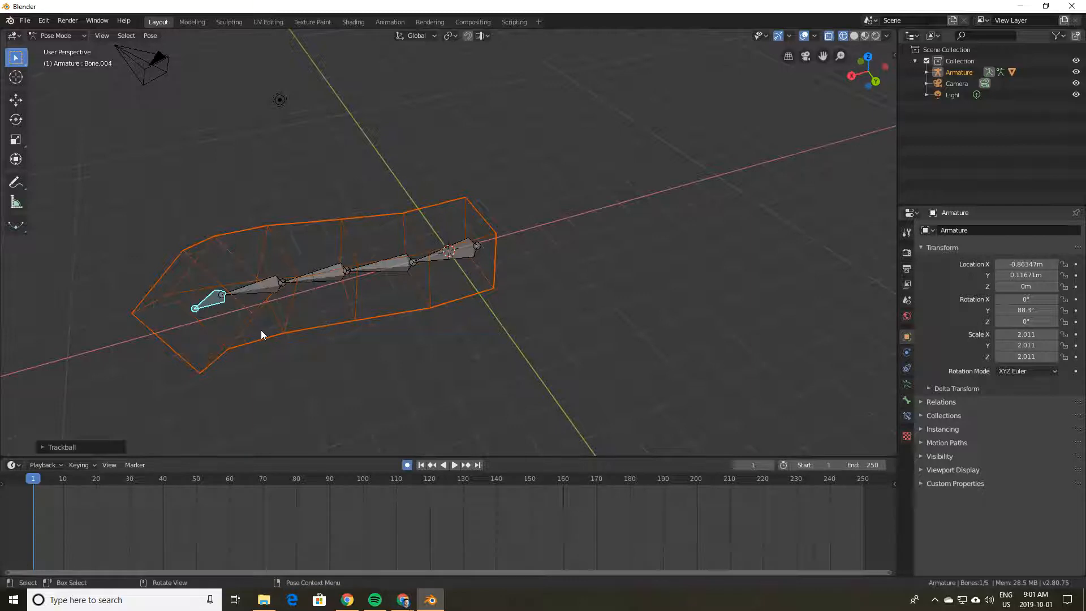
# Step: Key the end bone straight at frame 1 and bent at frame 27 with free rotation
pyautogui.press('r')
pyautogui.press('r')
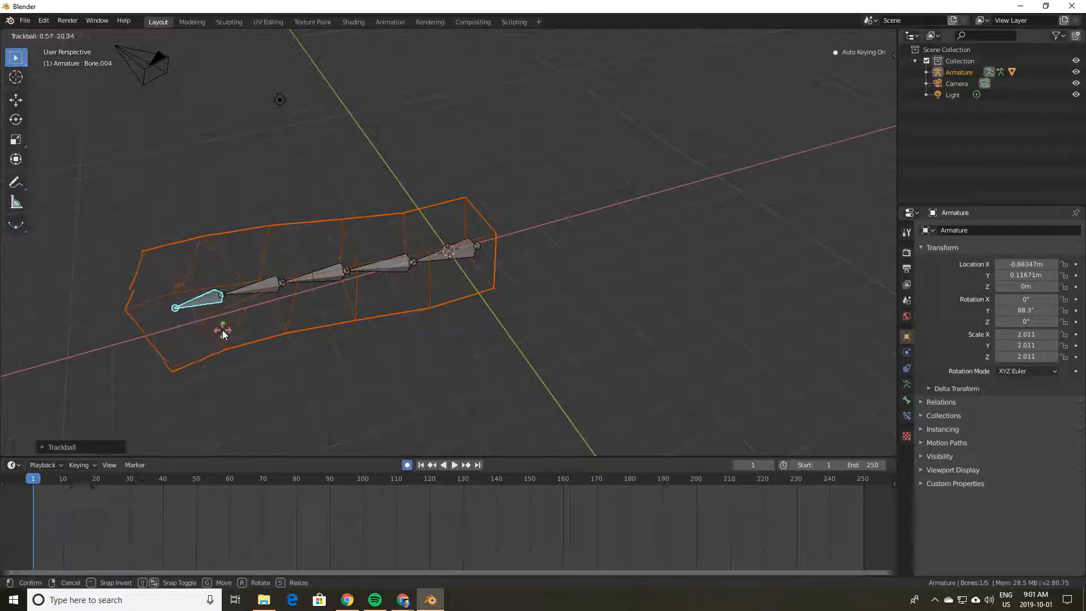
pyautogui.click(190, 327)
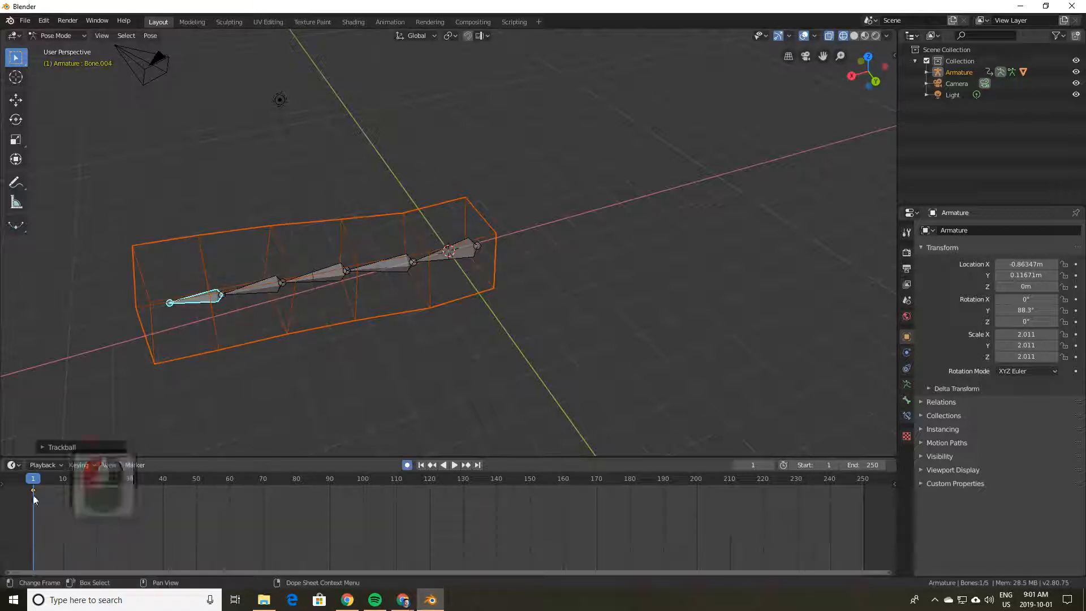
pyautogui.moveTo(32, 478); pyautogui.dragTo(119, 479)
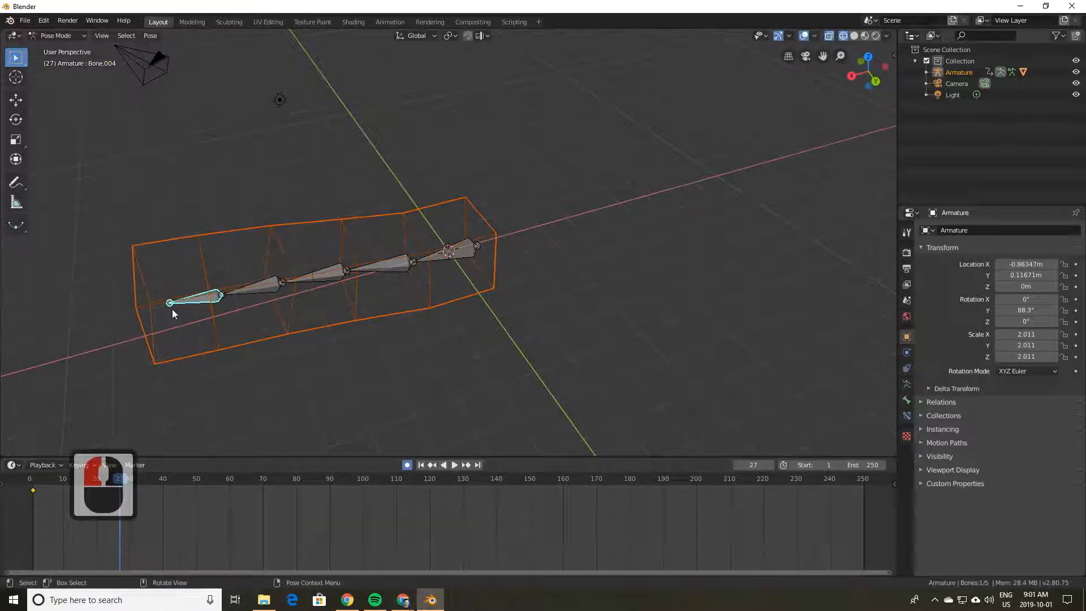
pyautogui.press('r')
pyautogui.press('r')
pyautogui.click(232, 317)
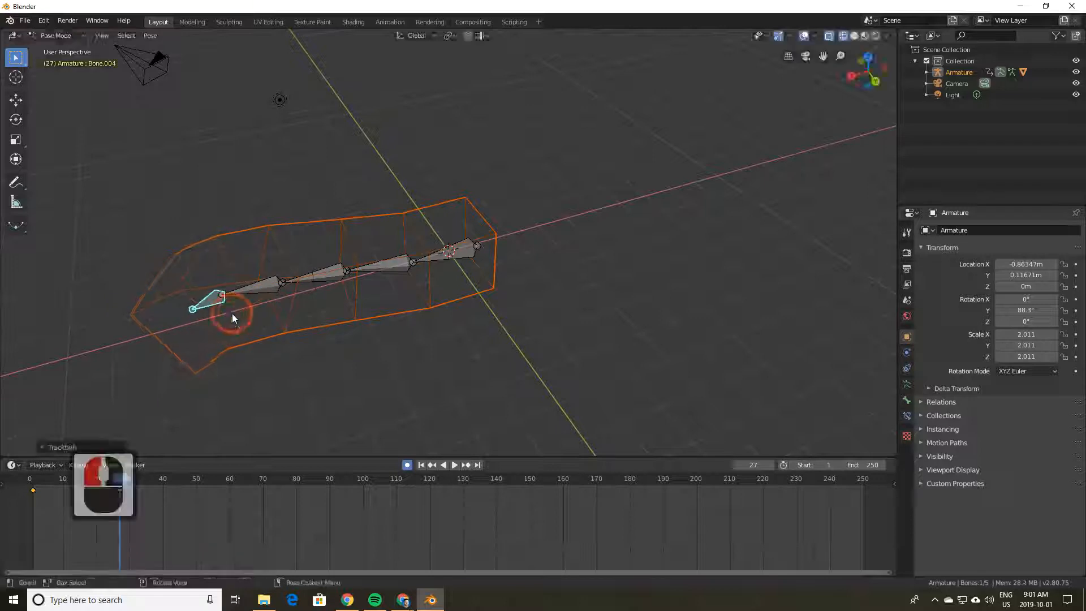
# Step: Play the animation forwards and backwards to preview the bend
pyautogui.click(444, 464)
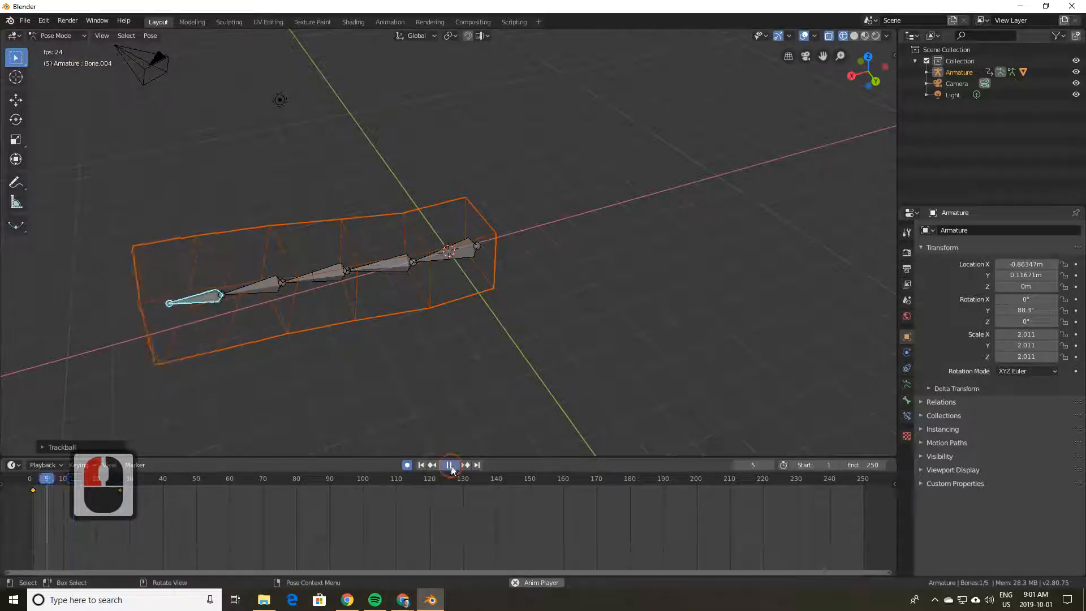
pyautogui.click(453, 466)
pyautogui.click(446, 466)
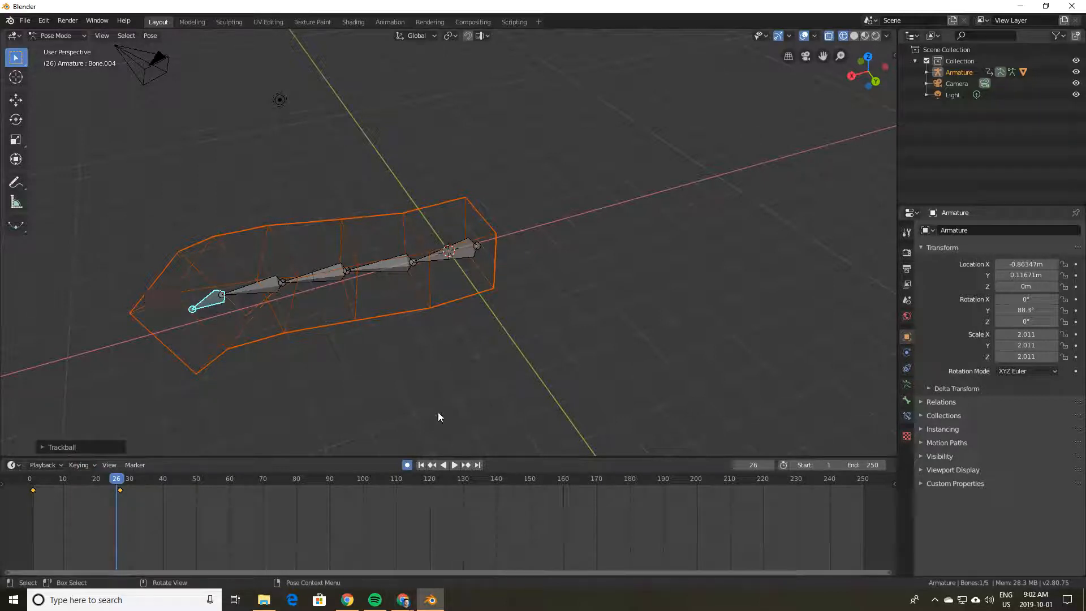
pyautogui.click(447, 466)
pyautogui.click(452, 467)
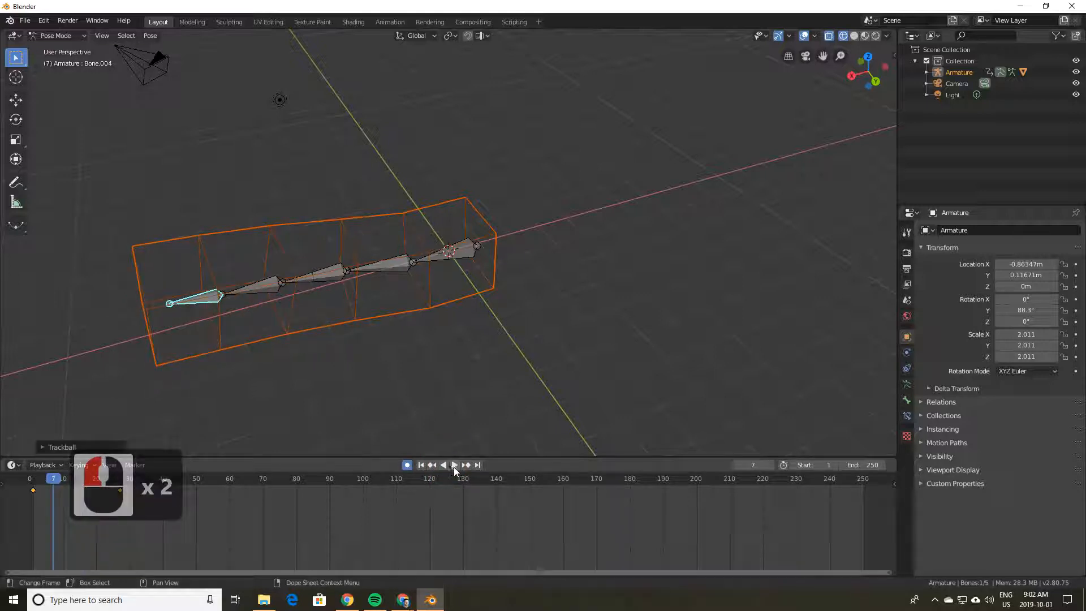
pyautogui.click(447, 467)
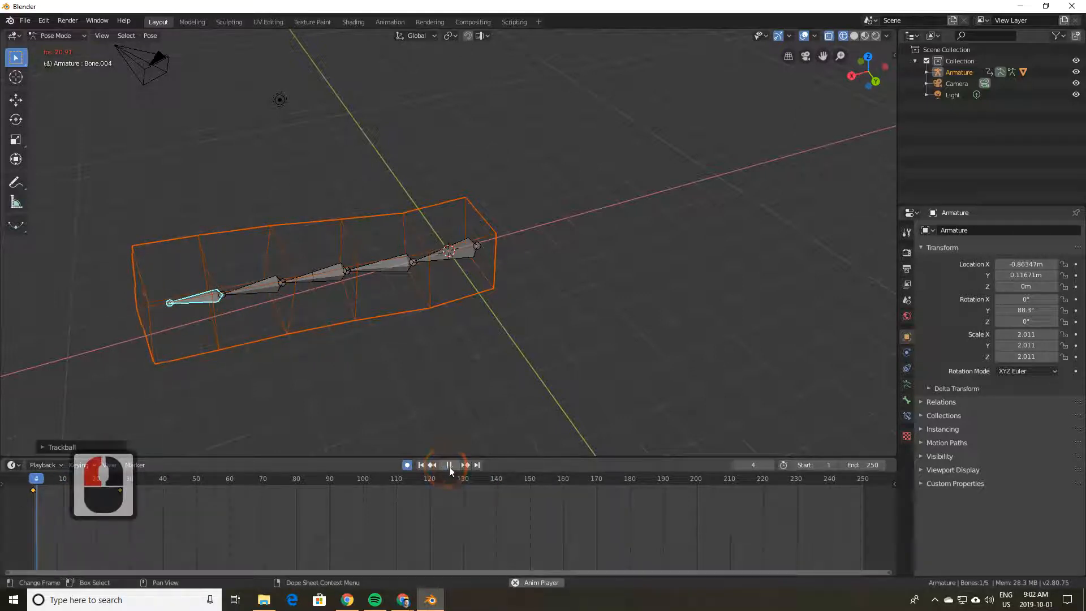
pyautogui.click(450, 468)
pyautogui.click(451, 468)
pyautogui.click(451, 467)
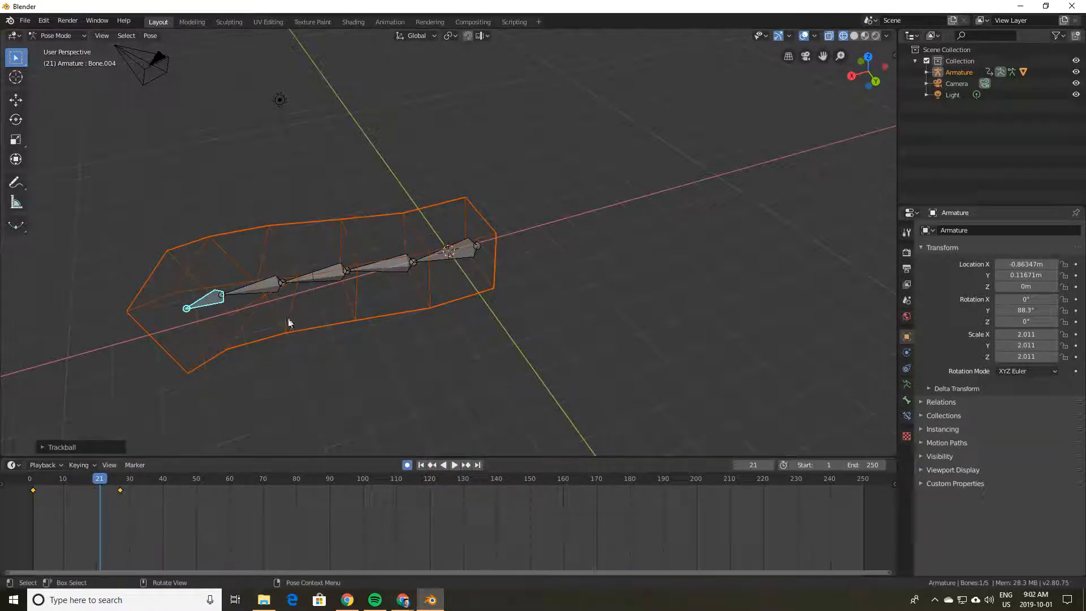
# Step: Key the next bone along the chain in a bent pose at frame 56
pyautogui.moveTo(98, 481); pyautogui.dragTo(172, 480)
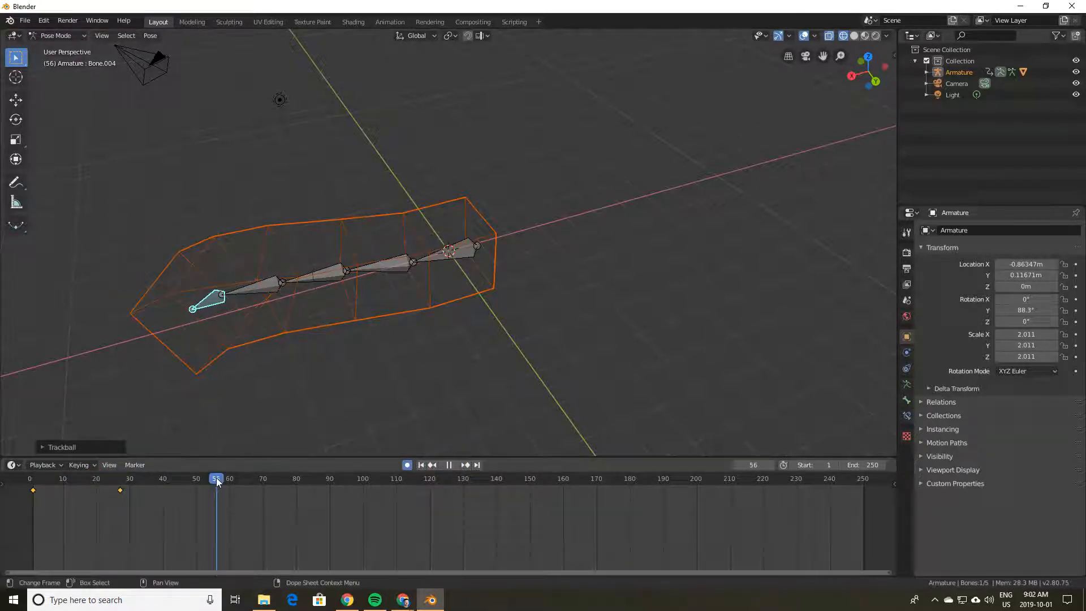
pyautogui.click(276, 287)
pyautogui.press('r')
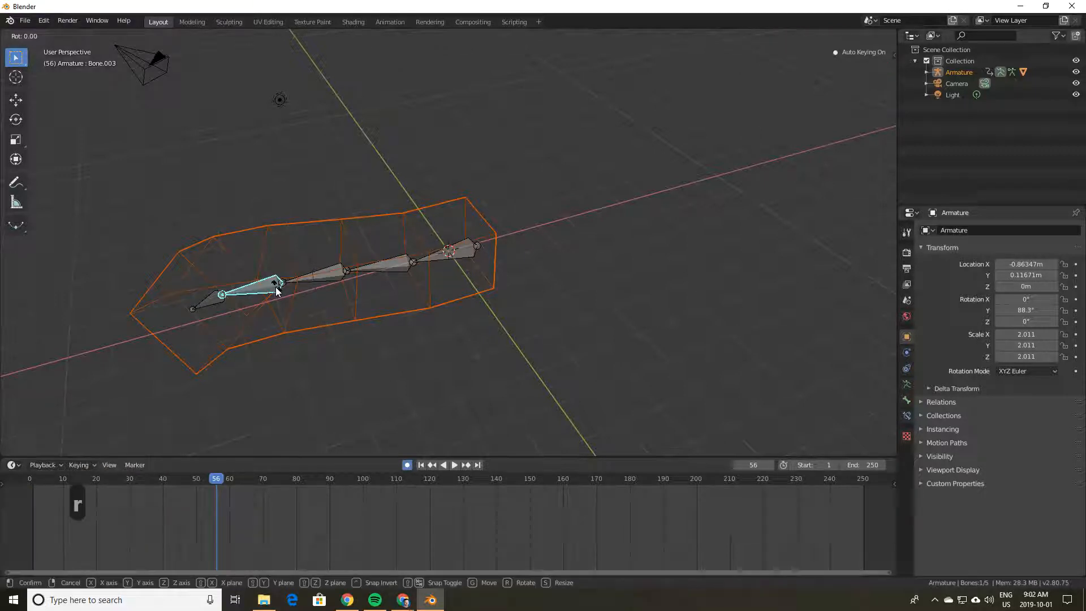
pyautogui.press('r')
pyautogui.click(325, 251)
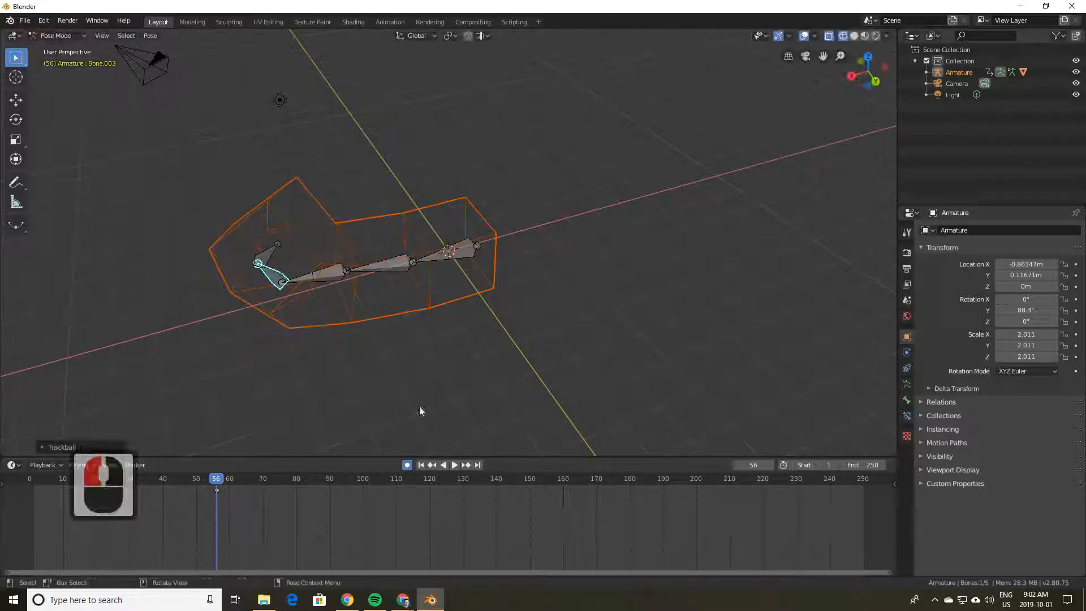
# Step: Key a slight bone rotation at frame 4
pyautogui.click(443, 464)
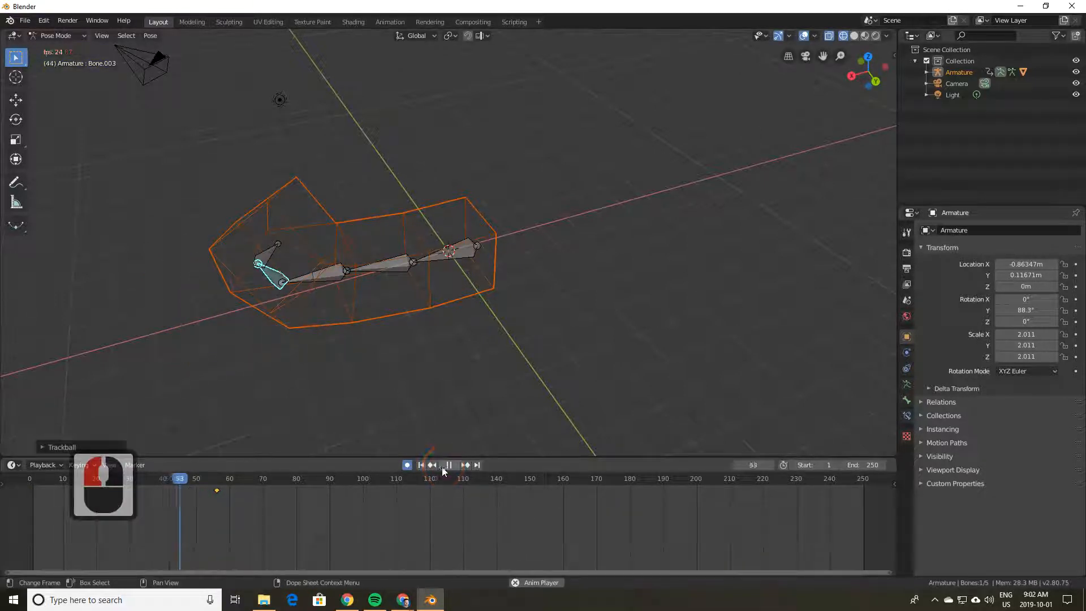
pyautogui.click(449, 465)
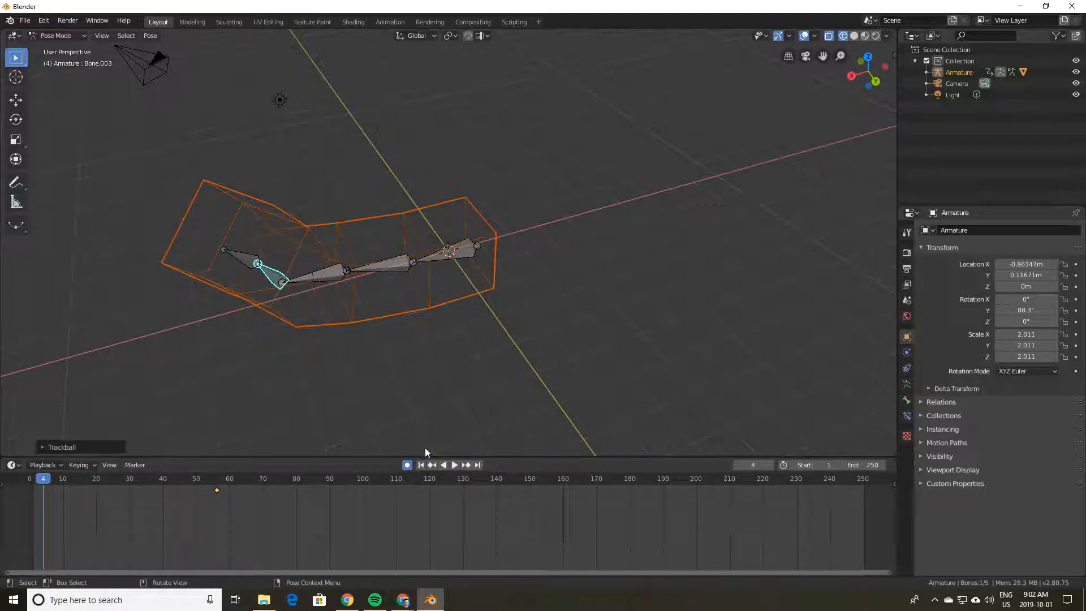
pyautogui.press('r')
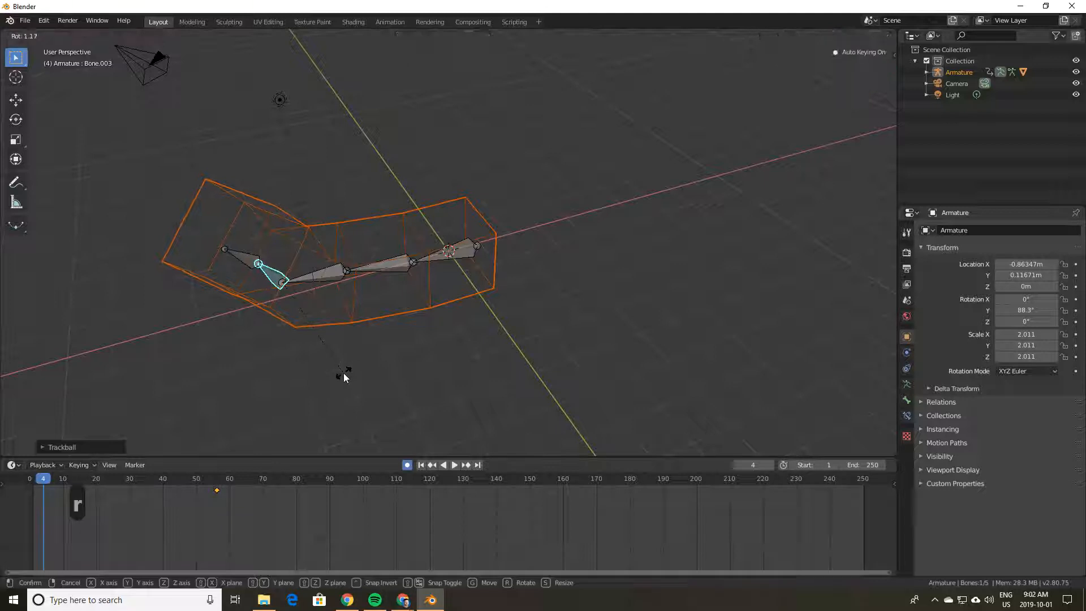
pyautogui.click(343, 372)
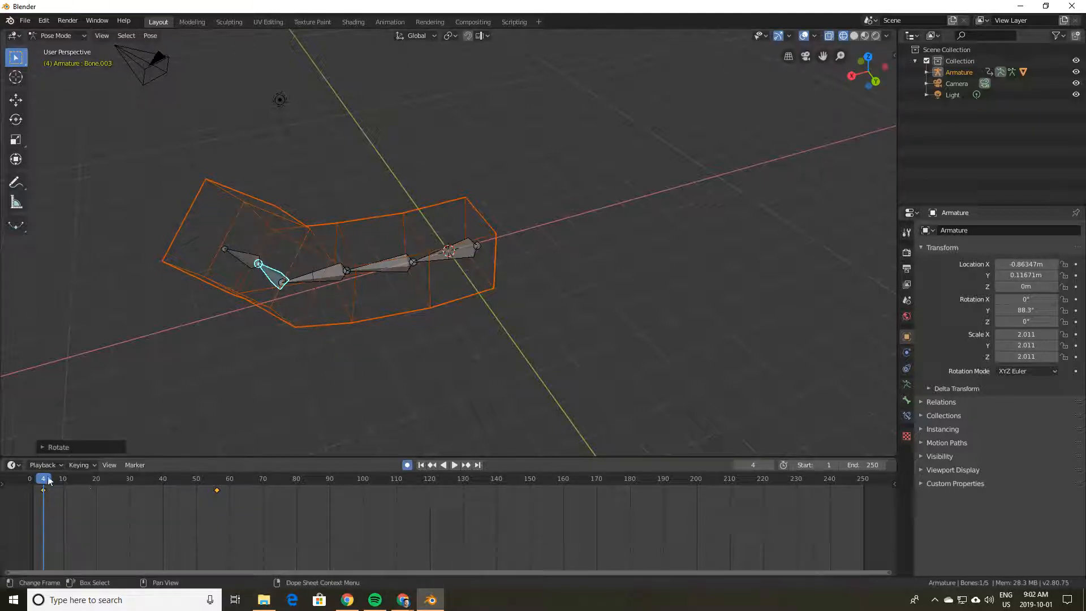
# Step: Check the bend, then key a rotated middle bone at frame 8
pyautogui.click(454, 464)
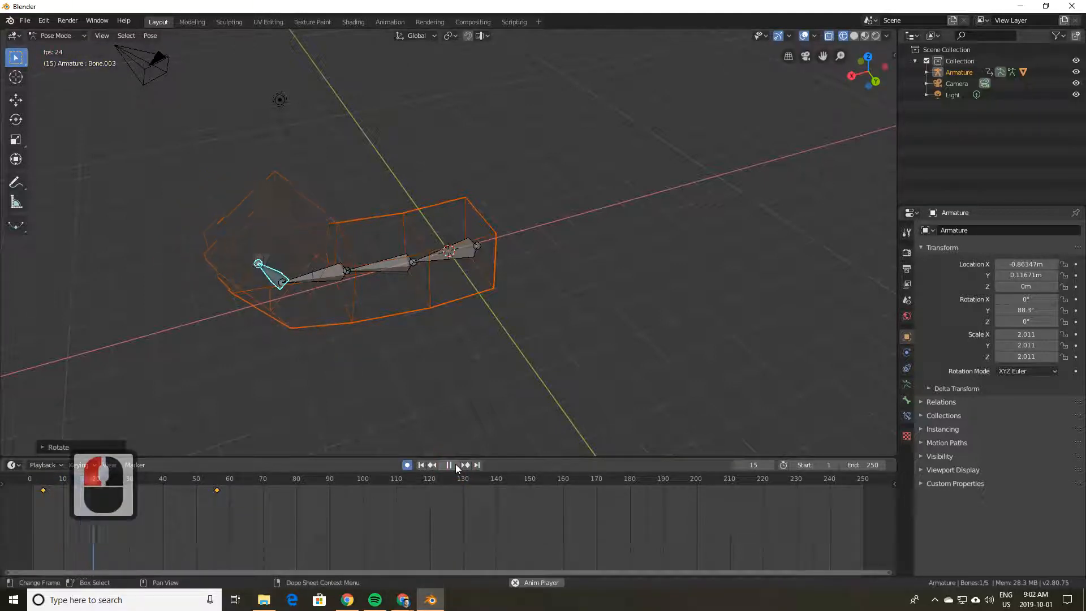
pyautogui.click(455, 464)
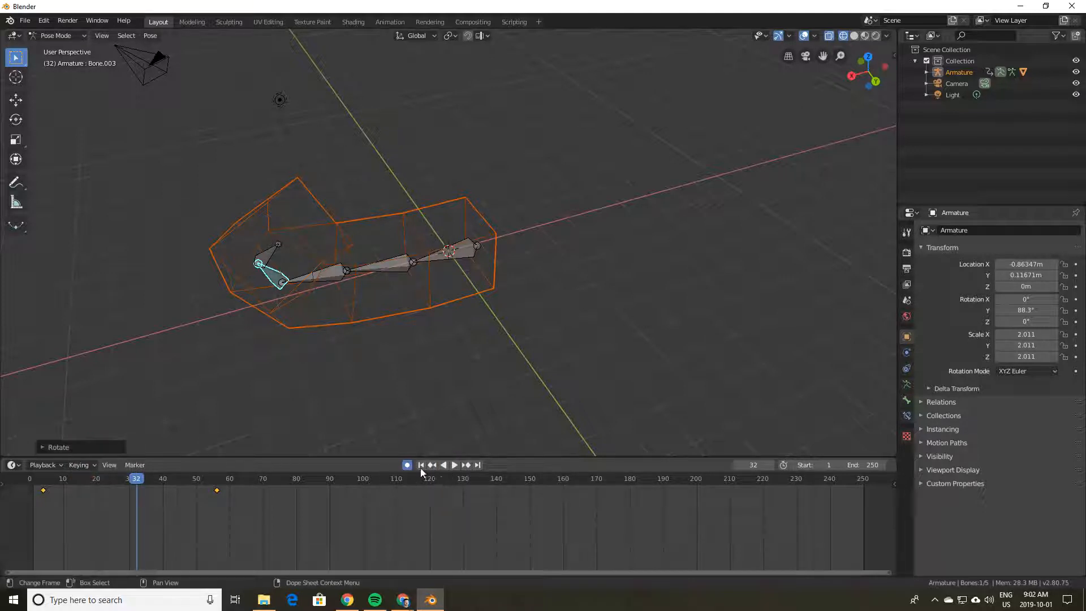
pyautogui.moveTo(148, 476); pyautogui.dragTo(57, 478)
pyautogui.click(379, 266)
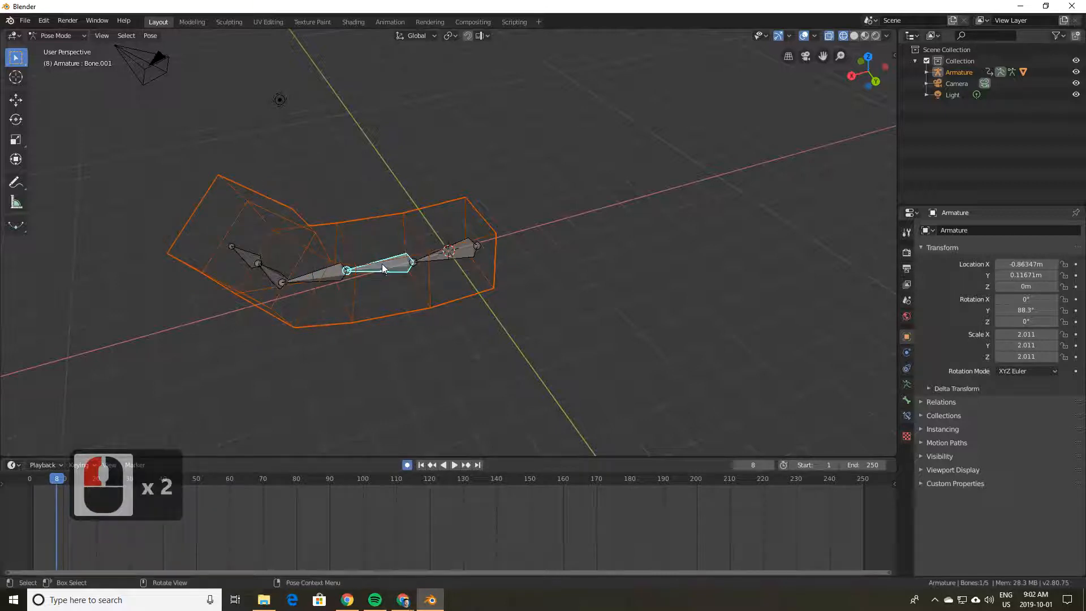
pyautogui.press('r')
pyautogui.press('r')
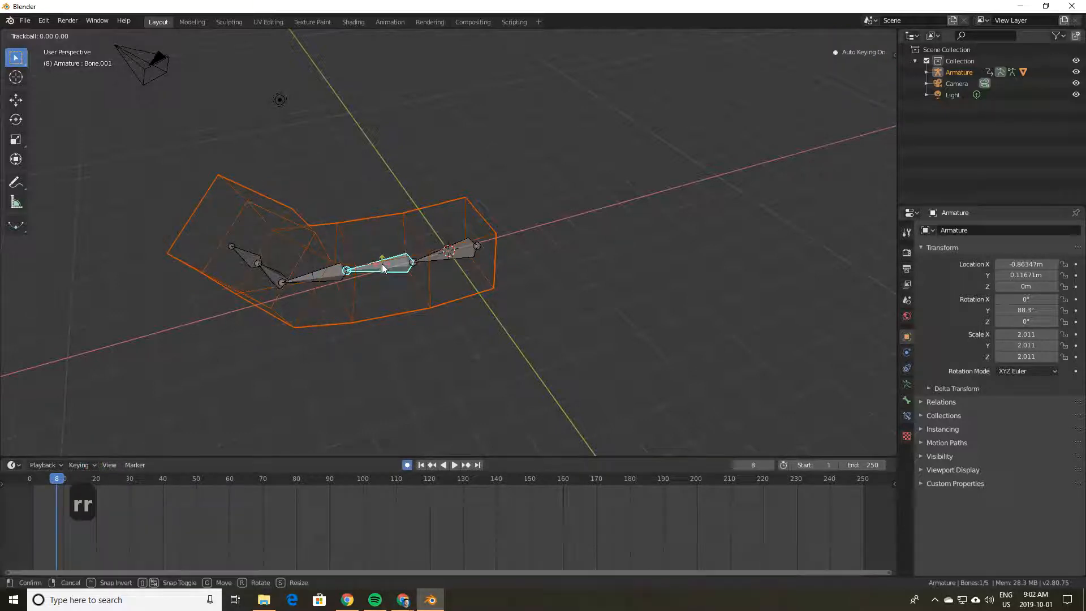
pyautogui.click(437, 422)
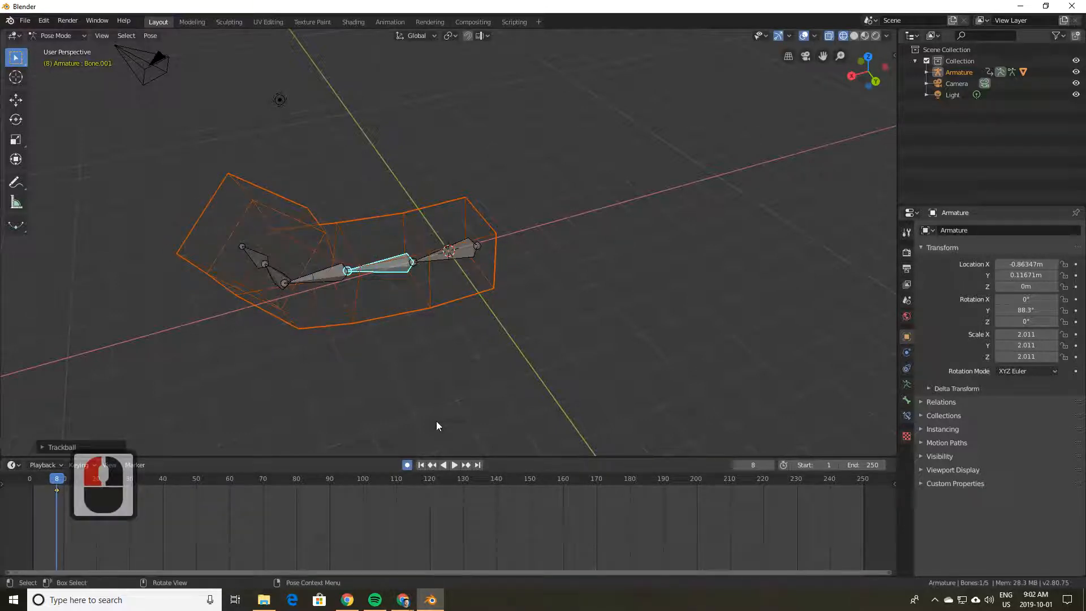
# Step: Key a rotated pose of the bones at frame 66
pyautogui.click(454, 464)
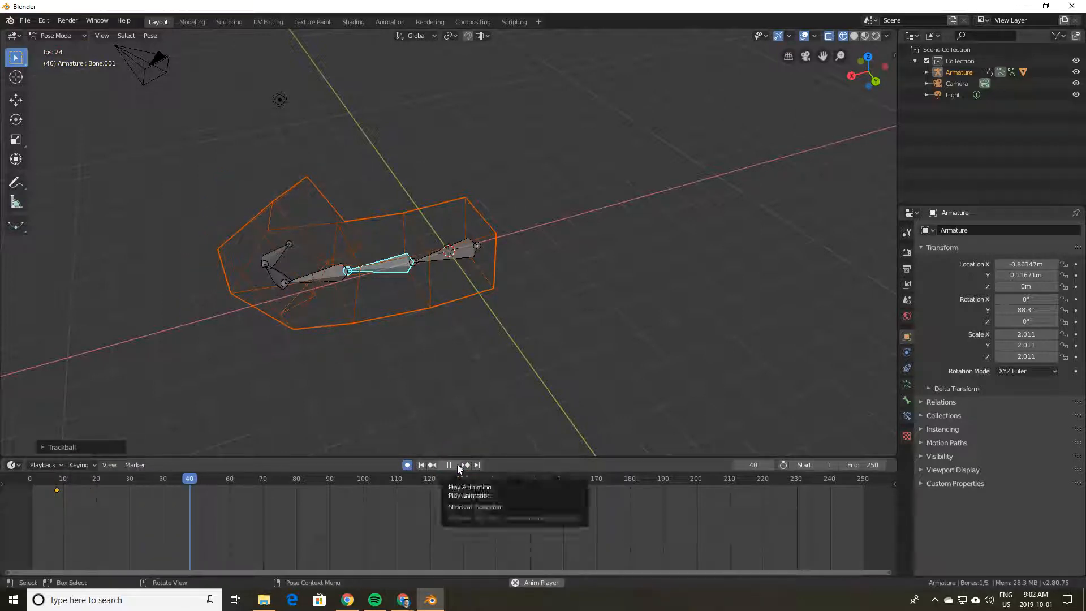
pyautogui.click(454, 464)
pyautogui.press('r')
pyautogui.press('r')
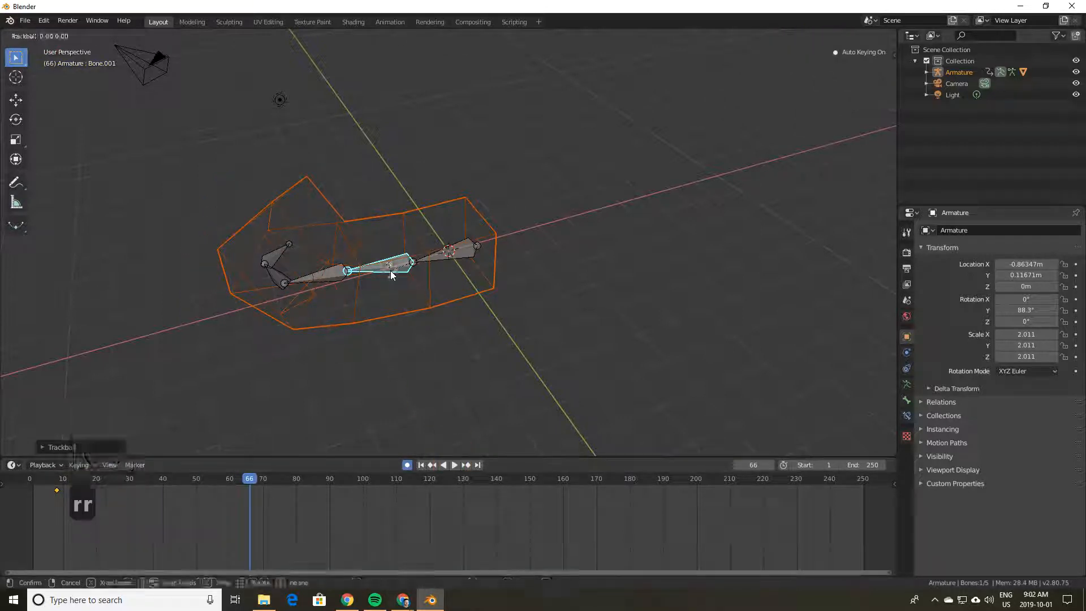
pyautogui.click(466, 267)
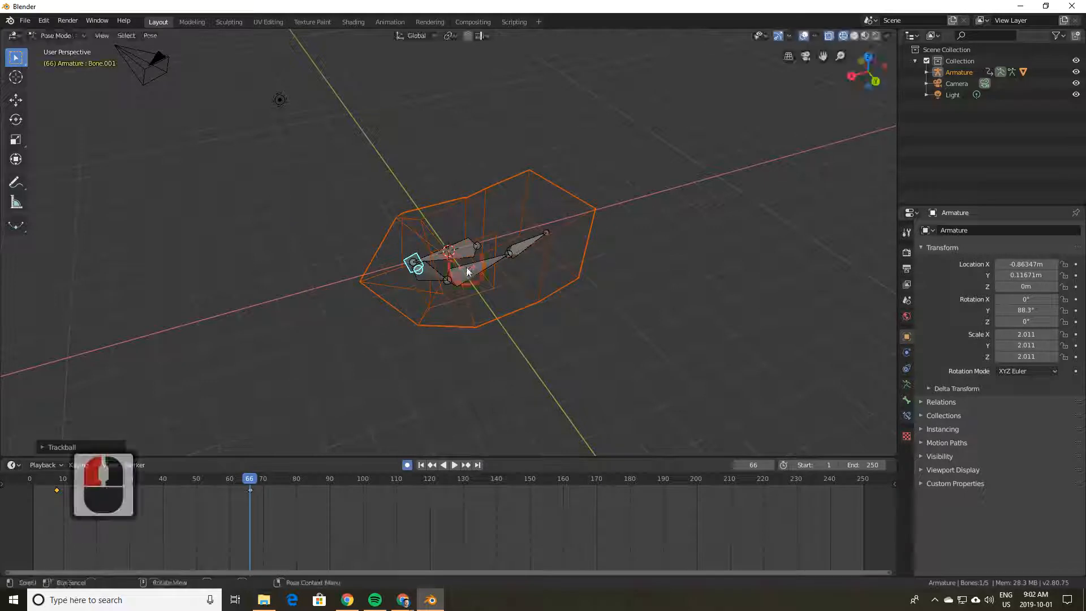
# Step: Replay the animation, return to about frame 15, restart playback and select Bone.003
pyautogui.click(443, 465)
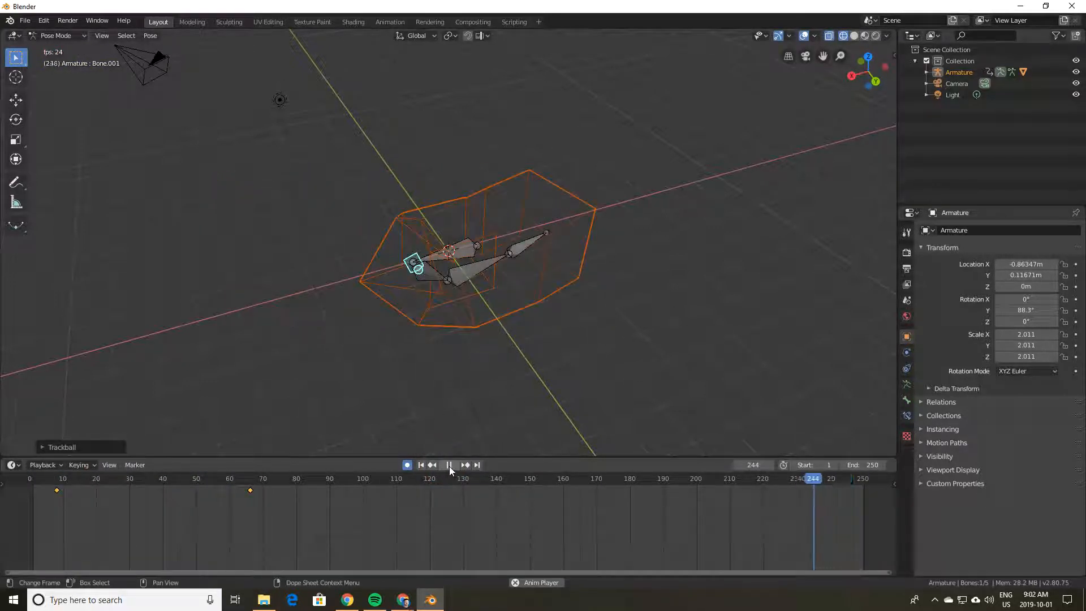
pyautogui.click(449, 466)
pyautogui.moveTo(789, 479); pyautogui.dragTo(903, 496)
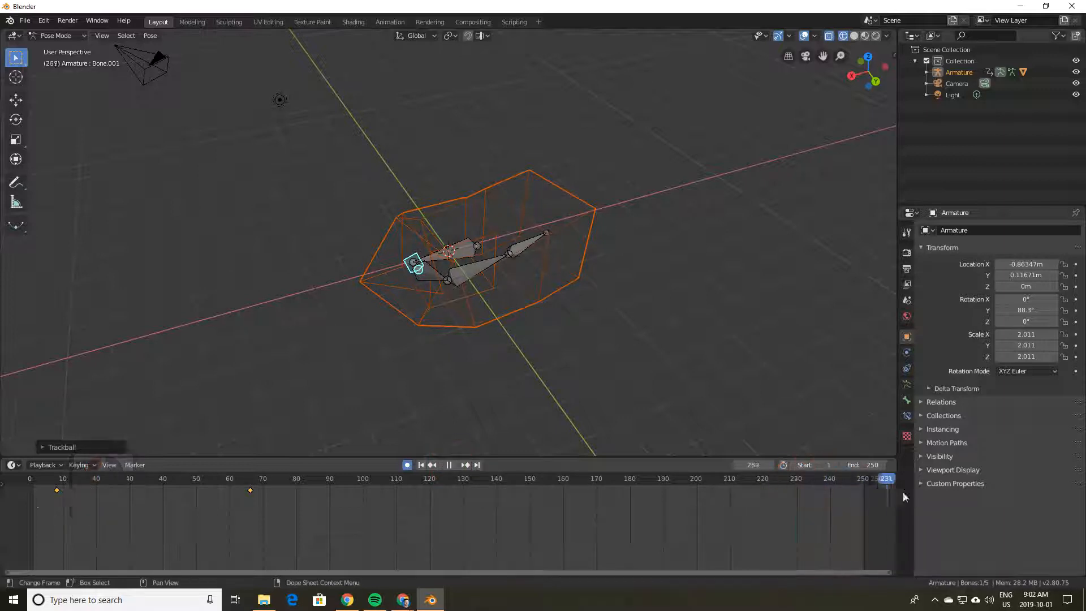
pyautogui.click(68, 501)
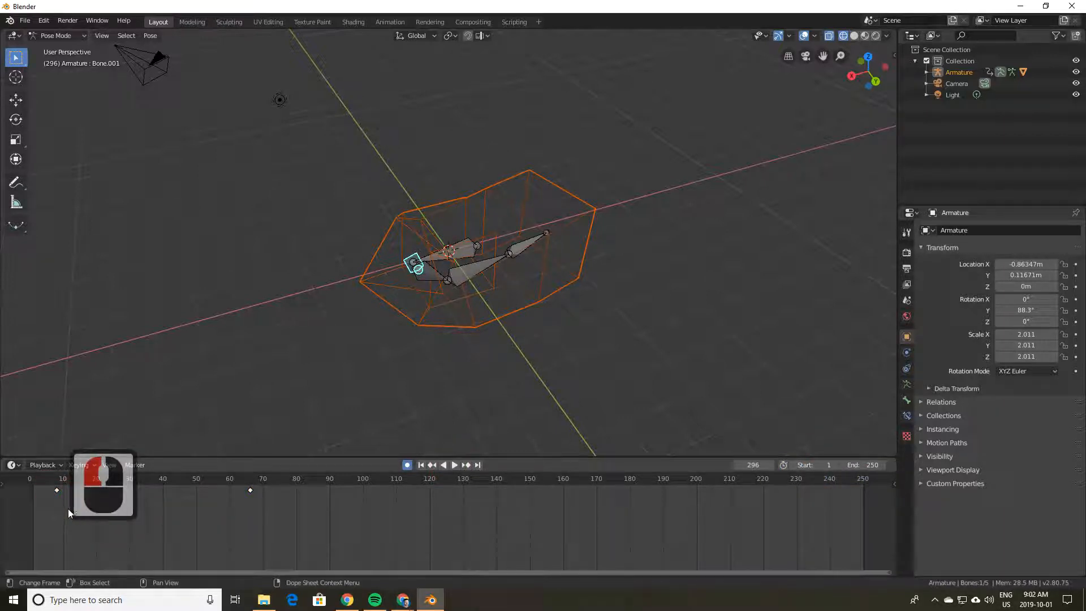
pyautogui.click(80, 540)
pyautogui.moveTo(296, 481); pyautogui.dragTo(94, 483)
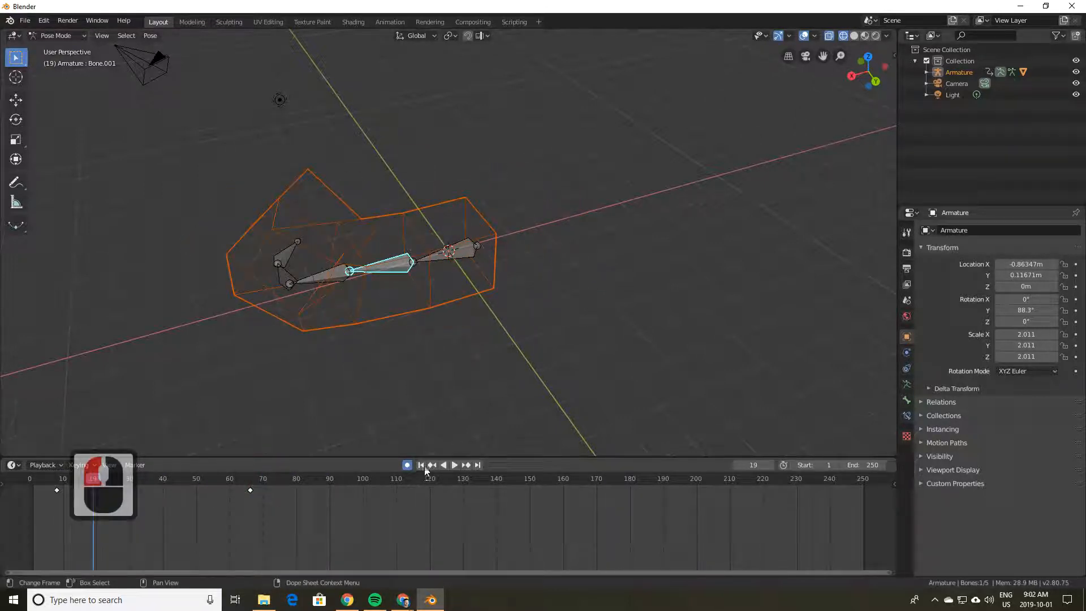
pyautogui.click(454, 464)
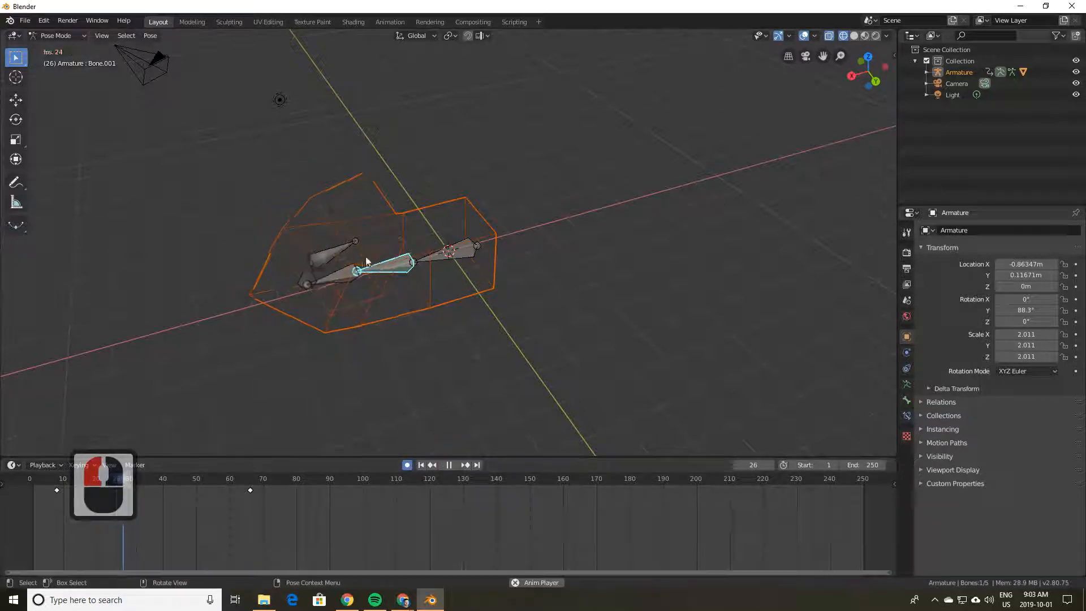
pyautogui.click(357, 277)
# Step: Rotate Bone.003 live during playback, switch to solid shading, and stop at frame 217
pyautogui.press('r')
pyautogui.press('r')
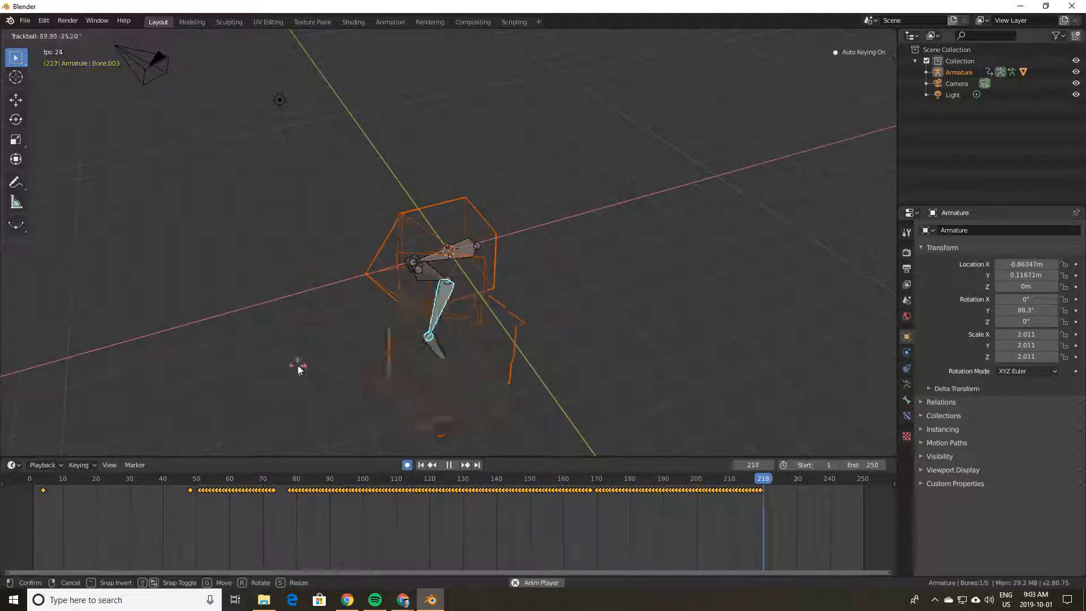
pyautogui.click(258, 318)
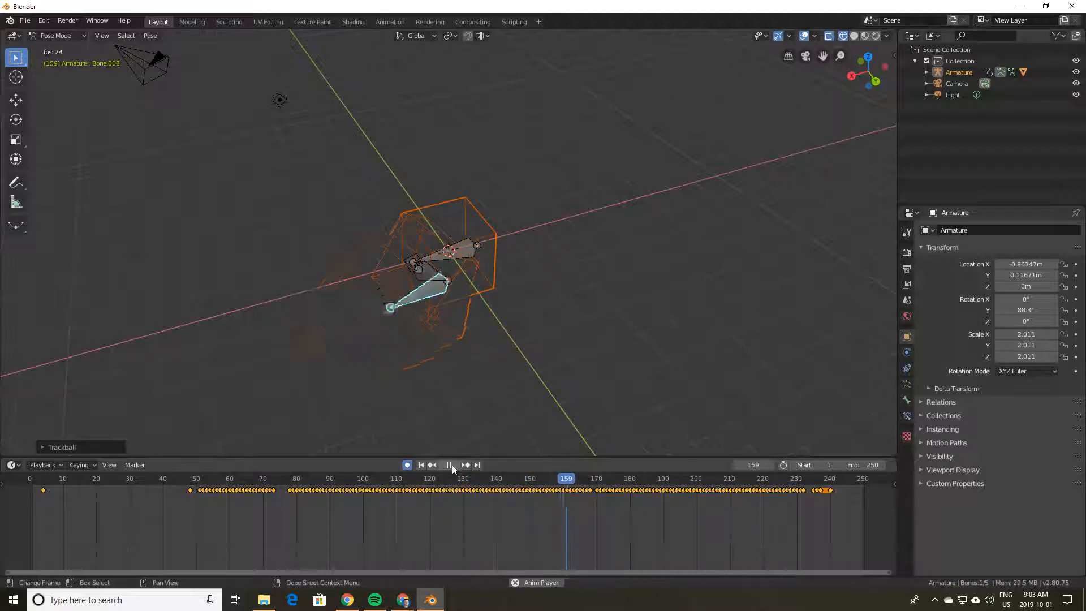
pyautogui.press('z')
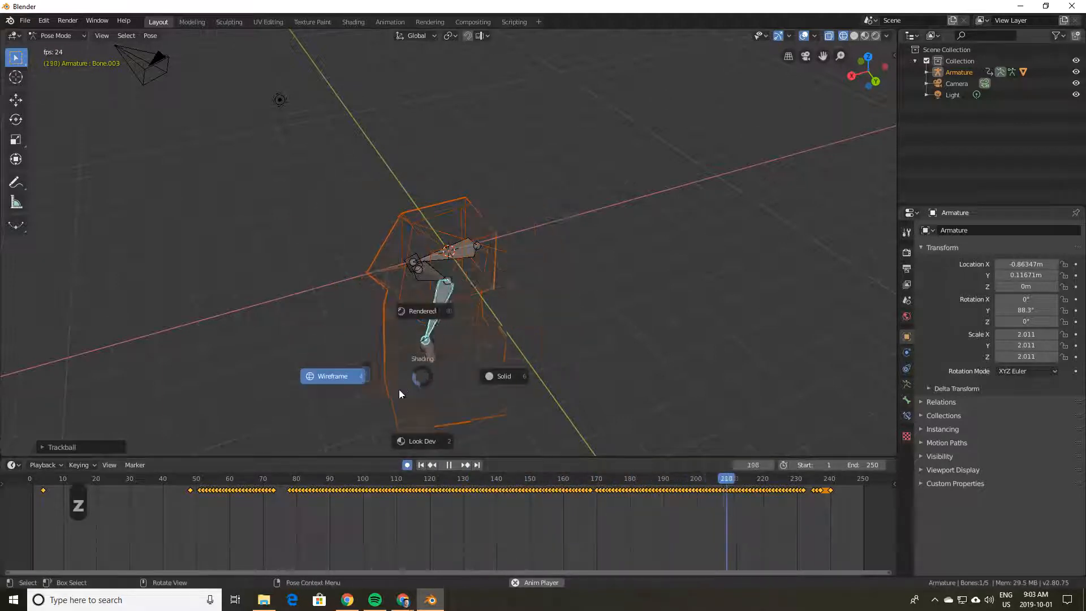
pyautogui.click(511, 380)
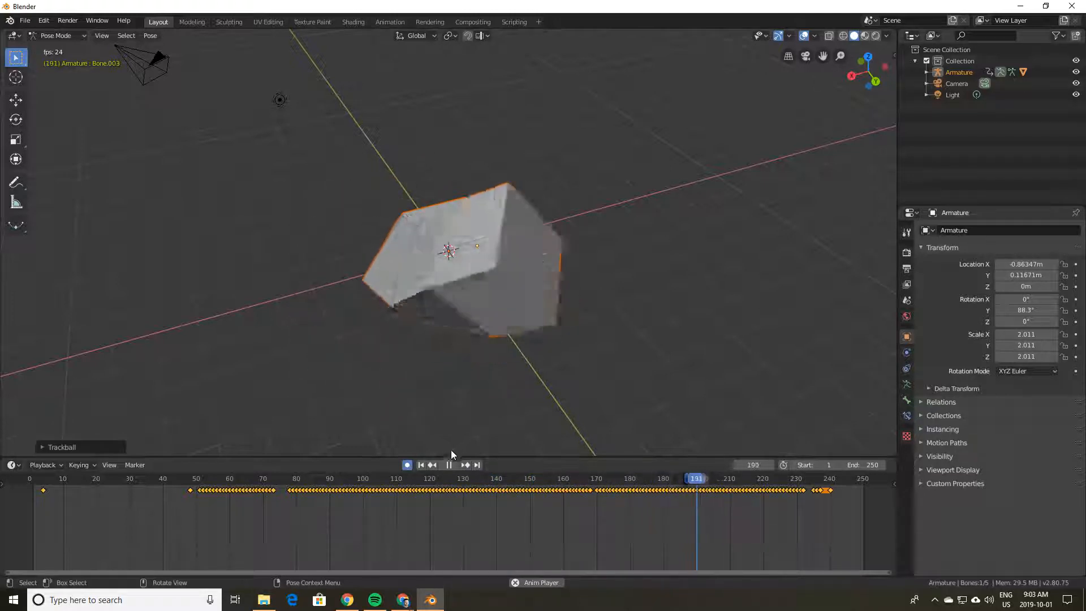
pyautogui.click(449, 465)
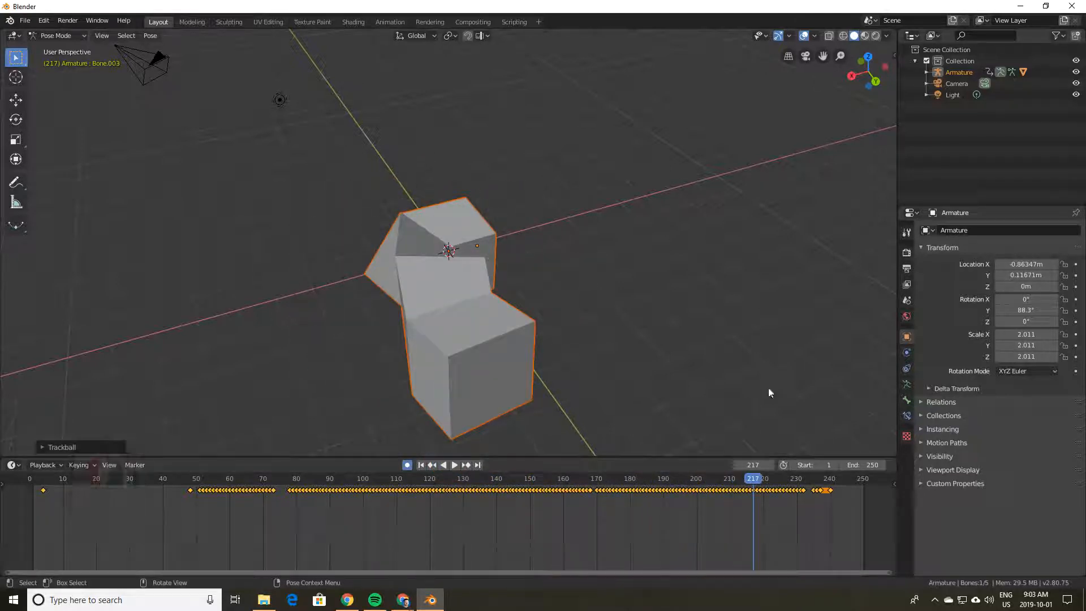
# Step: In Object Mode, give the Cube a level-4 Subdivision Surface modifier and apply it
pyautogui.click(60, 49)
pyautogui.click(472, 365)
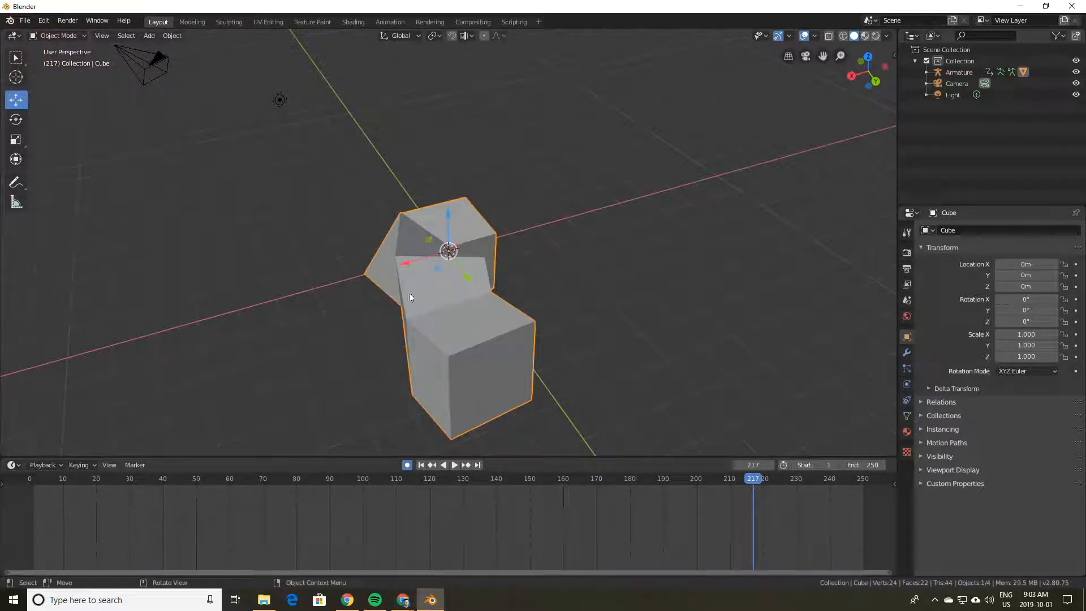
pyautogui.click(907, 352)
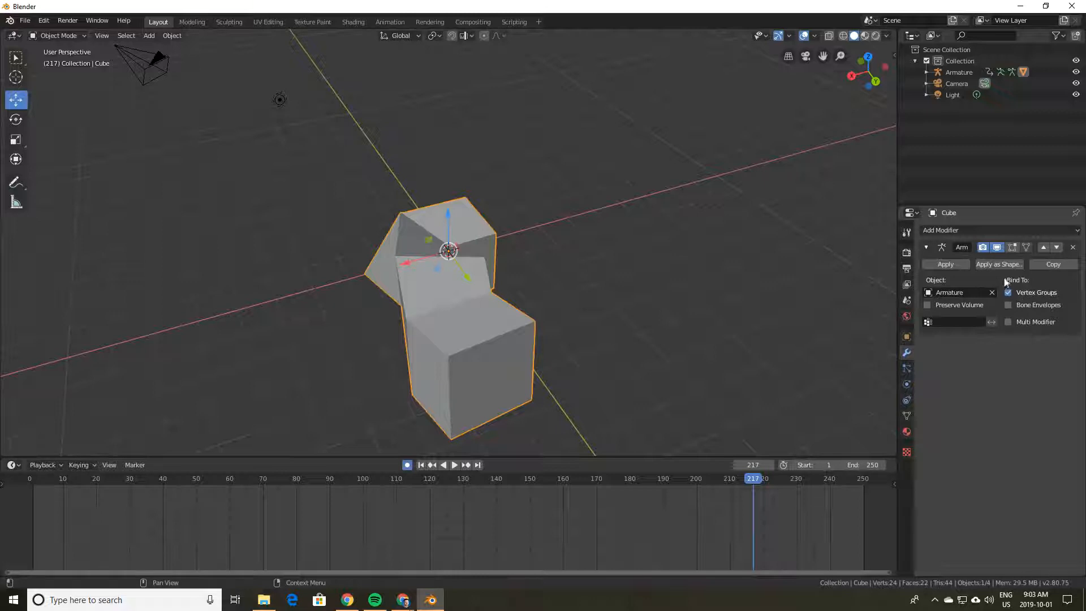
pyautogui.click(1025, 229)
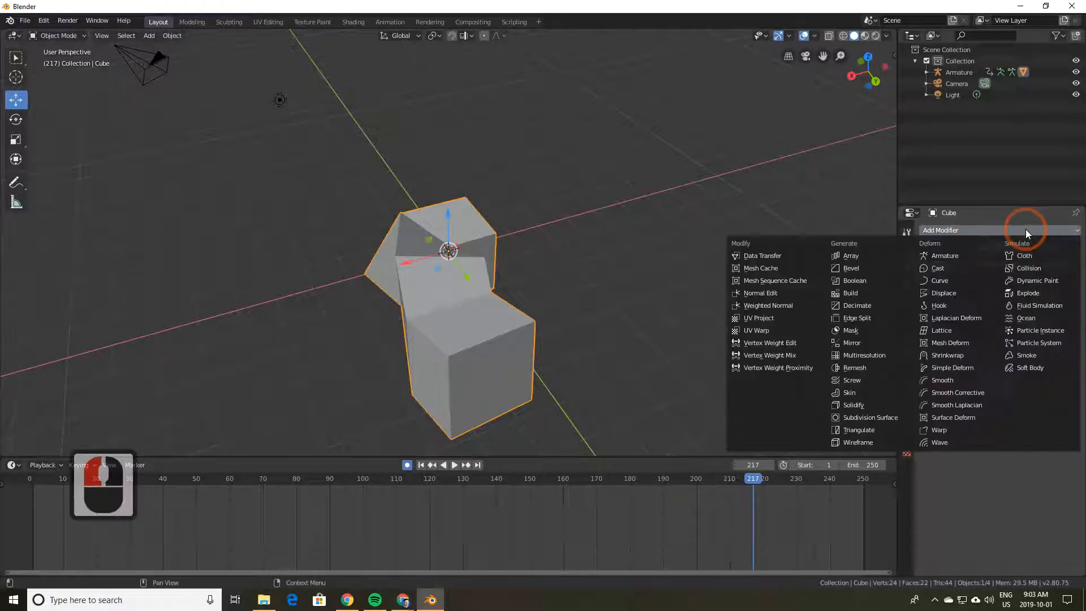
pyautogui.click(878, 419)
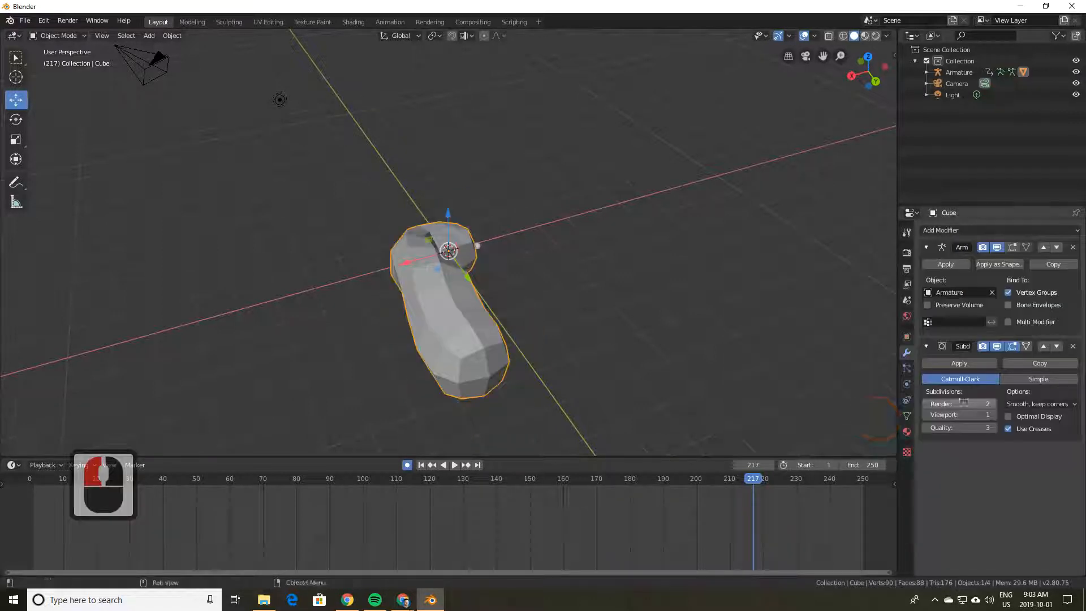
pyautogui.click(993, 404)
pyautogui.click(992, 403)
pyautogui.click(992, 414)
pyautogui.click(992, 415)
pyautogui.click(992, 415)
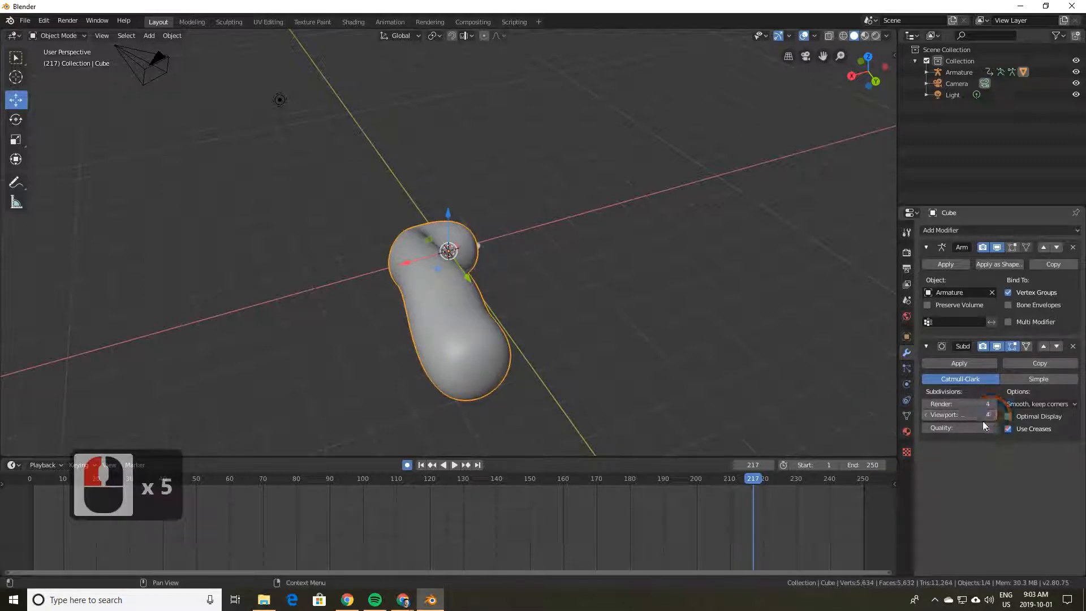
pyautogui.click(958, 363)
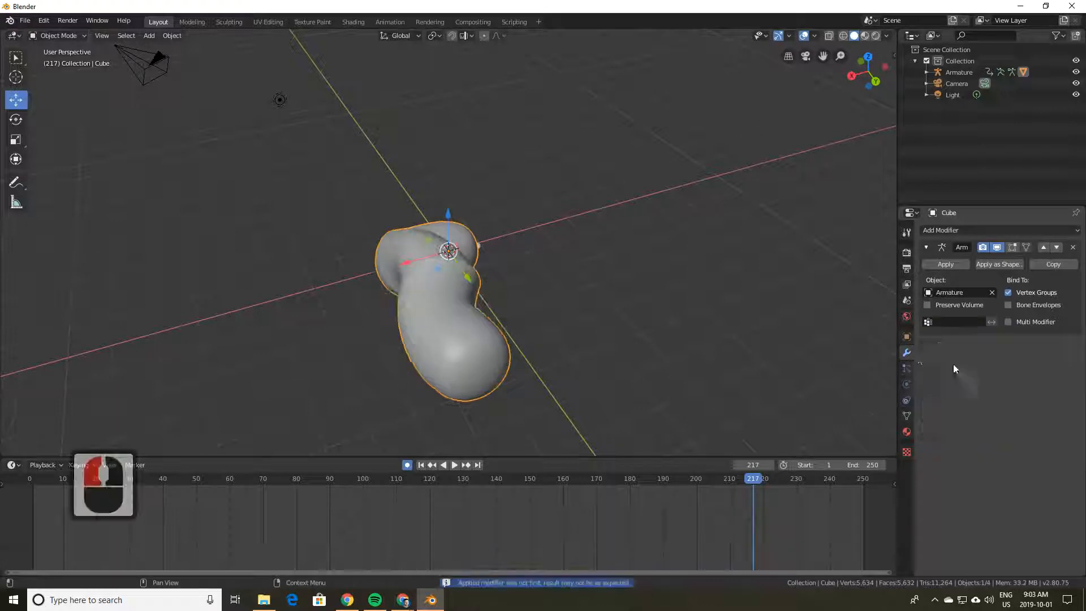
# Step: Play the smoothed tube's bending animation and stop it at frame 242
pyautogui.moveTo(452, 454); pyautogui.dragTo(453, 456)
pyautogui.click(453, 466)
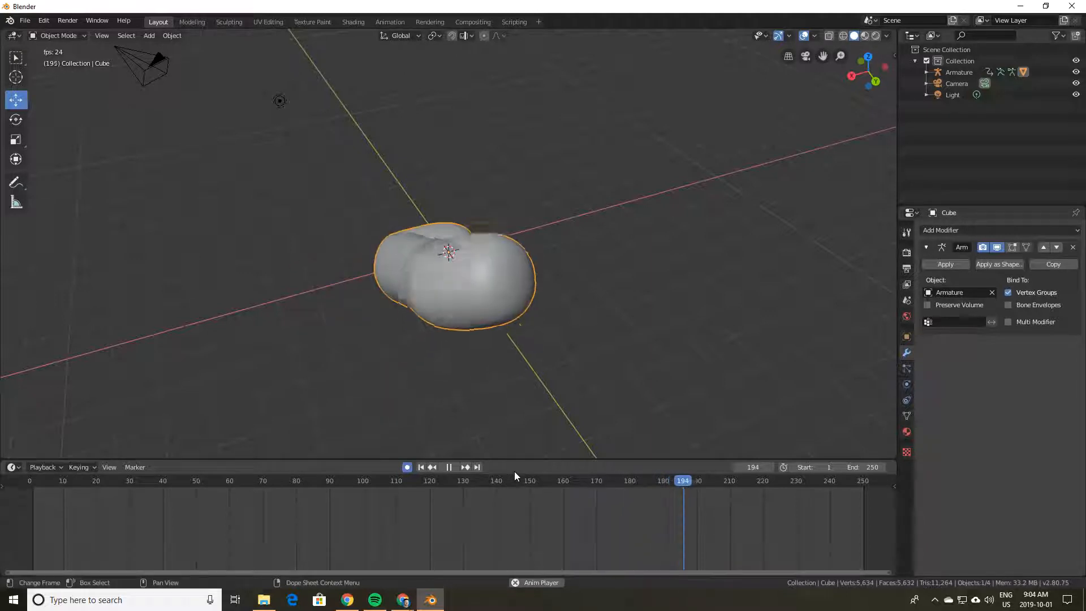
pyautogui.click(448, 467)
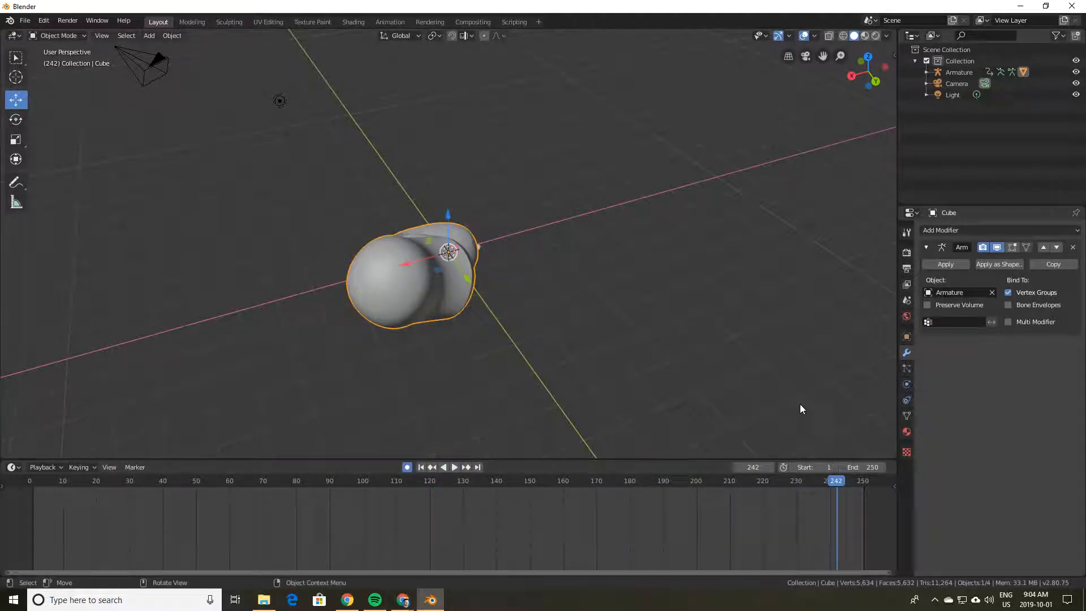
# Step: Add a Hair particle system to the mesh with hair length shortened to 0.74 m
pyautogui.click(904, 368)
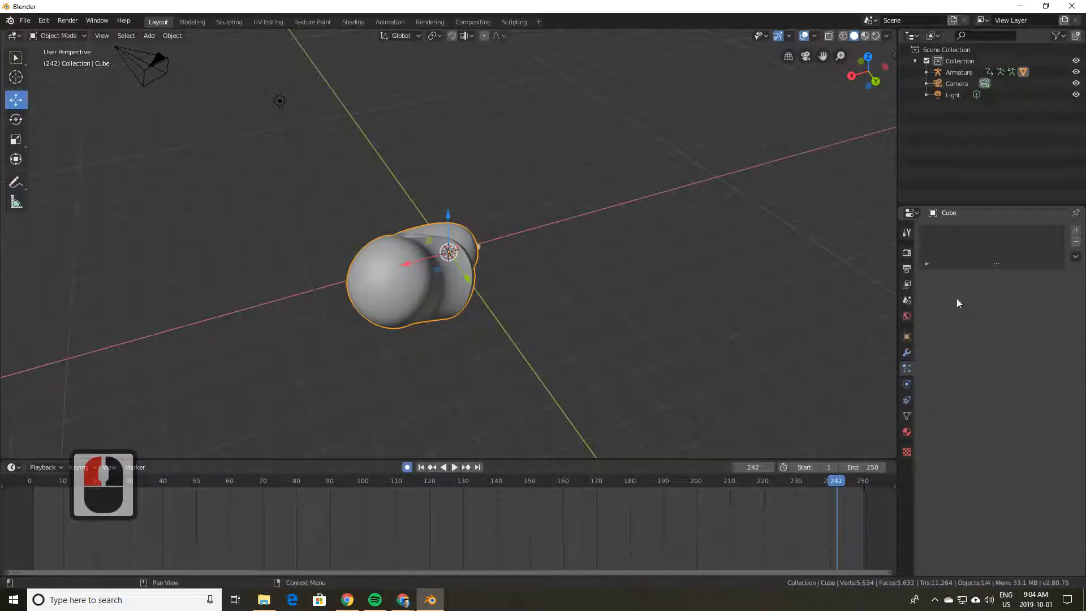
pyautogui.click(1077, 231)
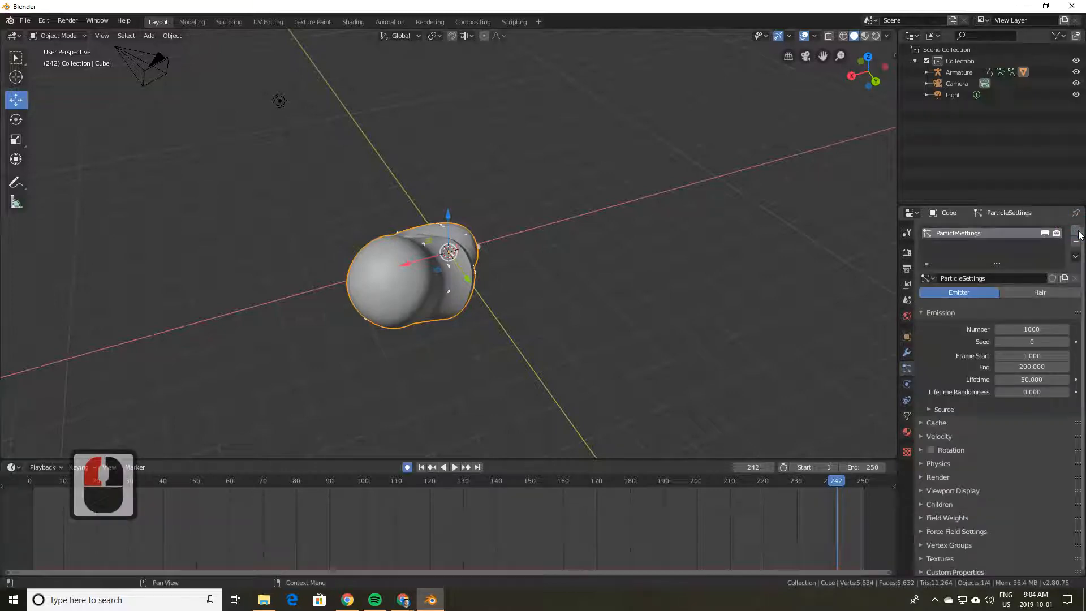
pyautogui.click(1041, 291)
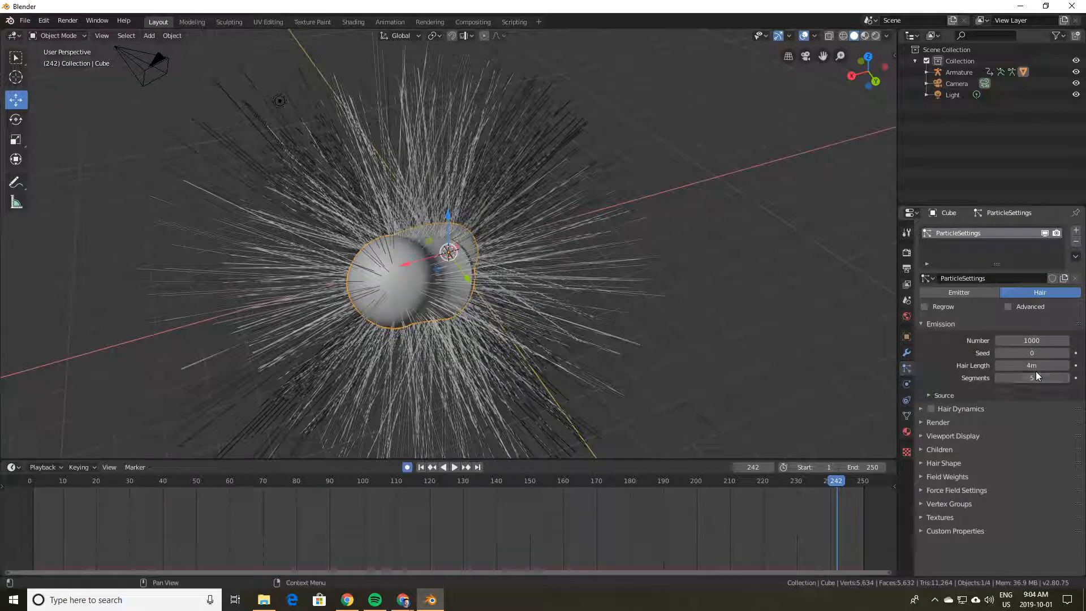
pyautogui.moveTo(1045, 366); pyautogui.dragTo(667, 418)
pyautogui.moveTo(667, 418); pyautogui.dragTo(678, 389, button='middle')
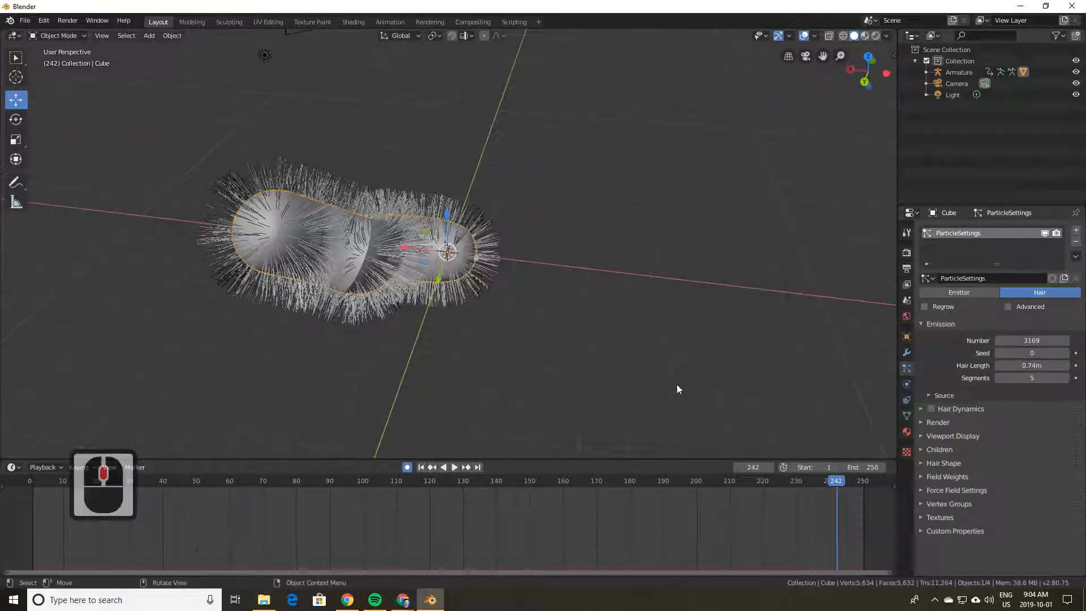
# Step: Enable Hair Dynamics and start baking the simulation cache
pyautogui.click(932, 409)
pyautogui.click(920, 422)
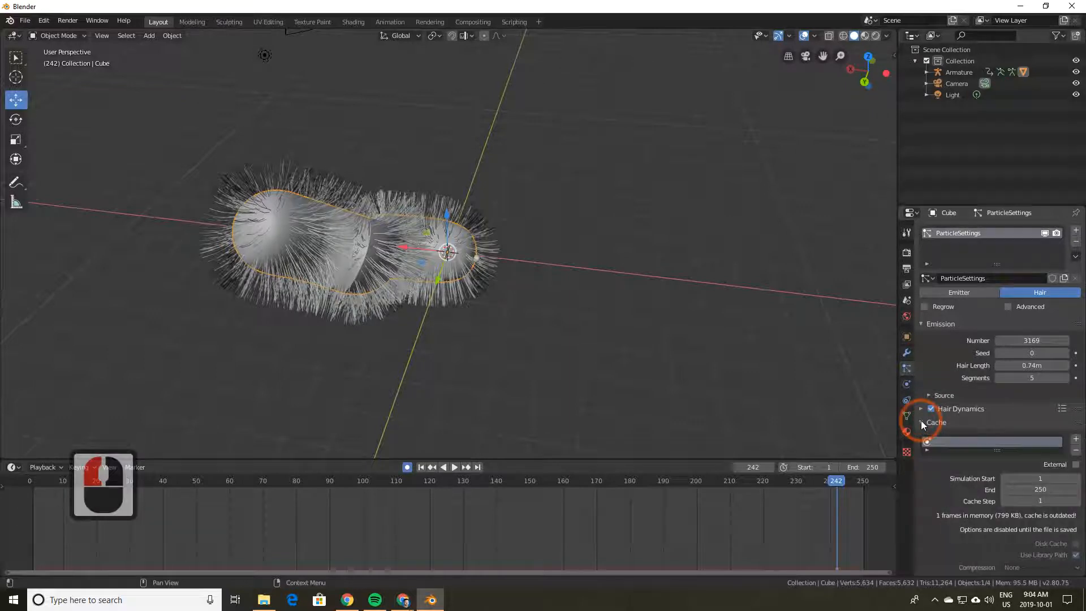
pyautogui.scroll(-2, 966, 505)
pyautogui.click(965, 537)
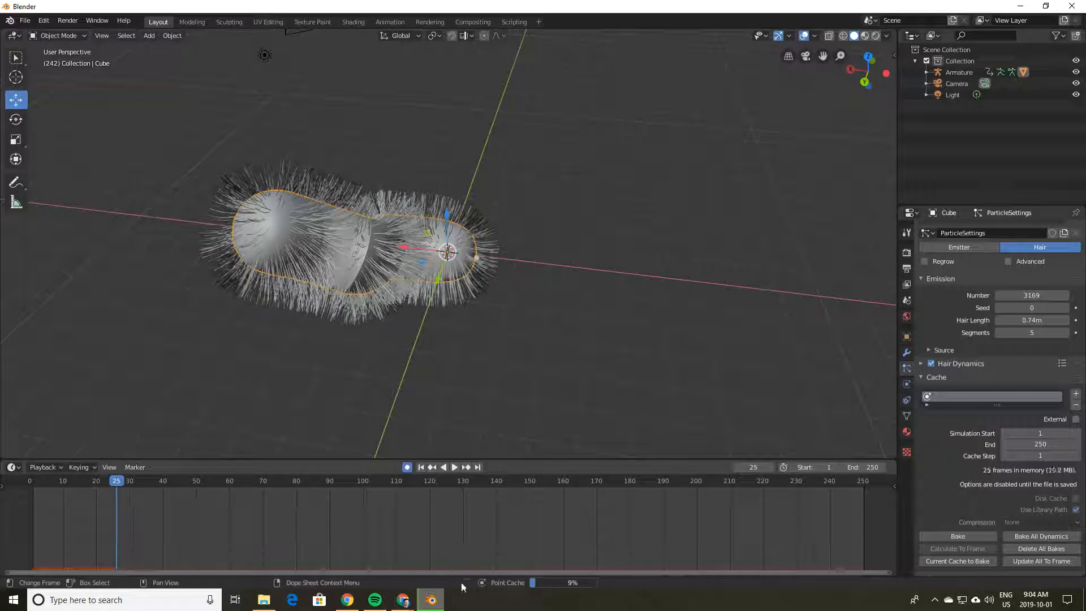
# Step: Play the baked hair simulation, pausing and resuming, and stop at frame 143
pyautogui.moveTo(428, 596)
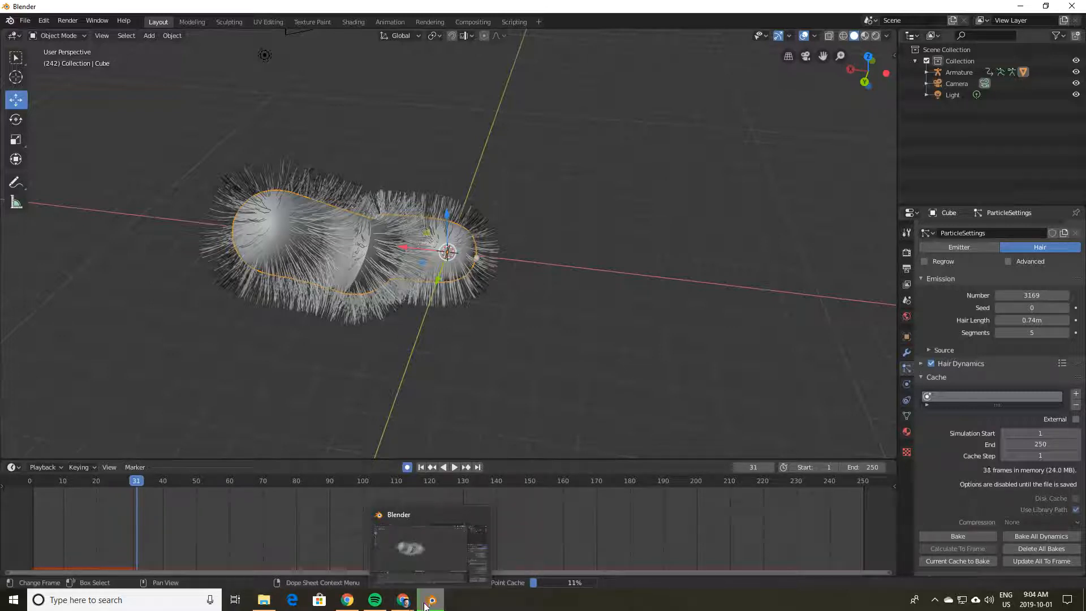
pyautogui.moveTo(394, 605)
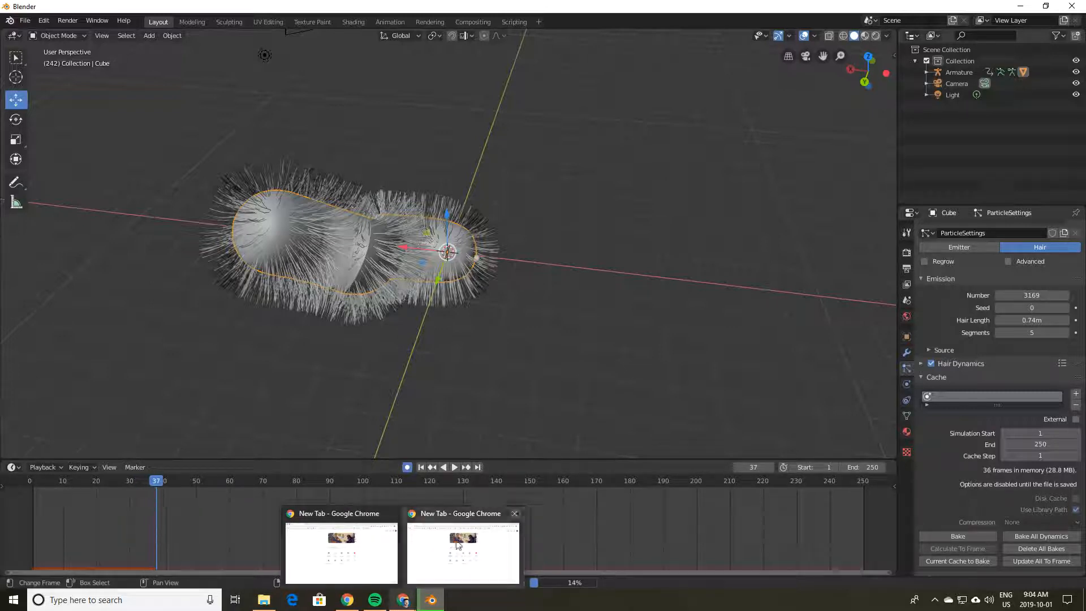
pyautogui.moveTo(471, 515)
pyautogui.click(467, 557)
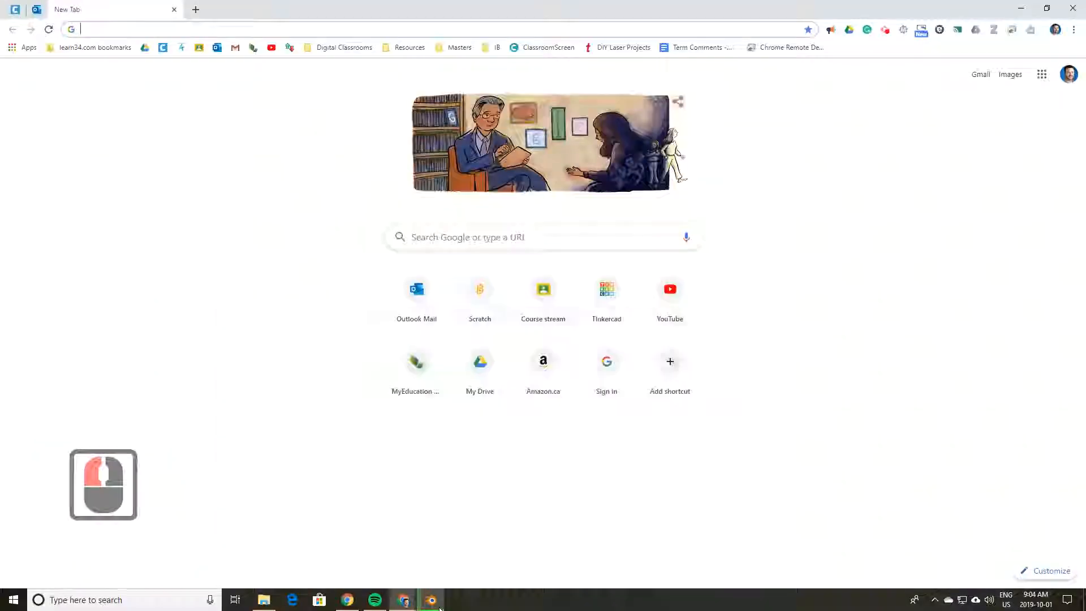
pyautogui.click(450, 467)
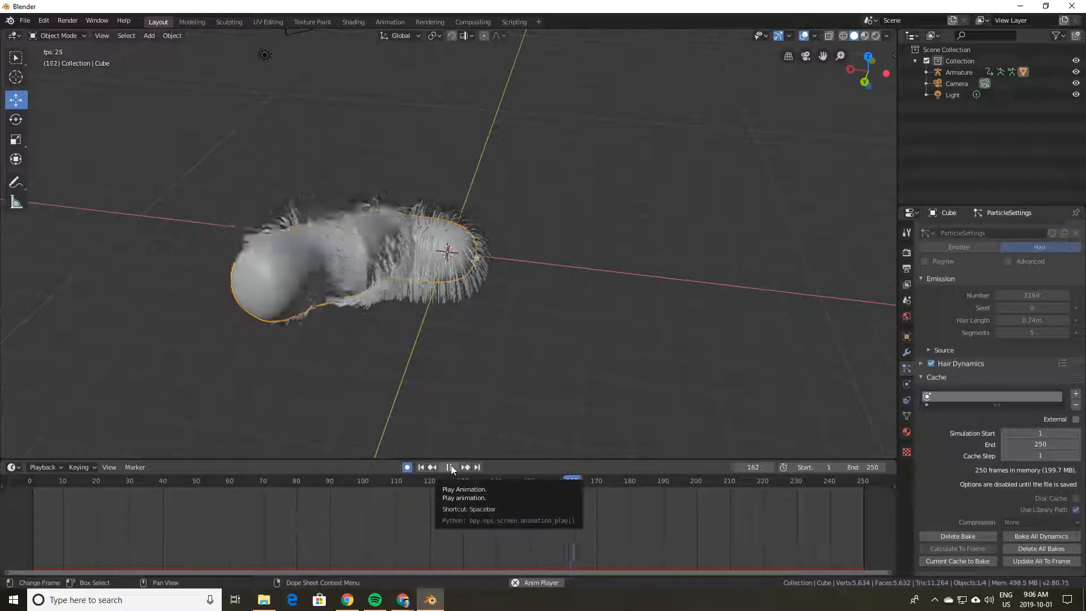
pyautogui.click(449, 467)
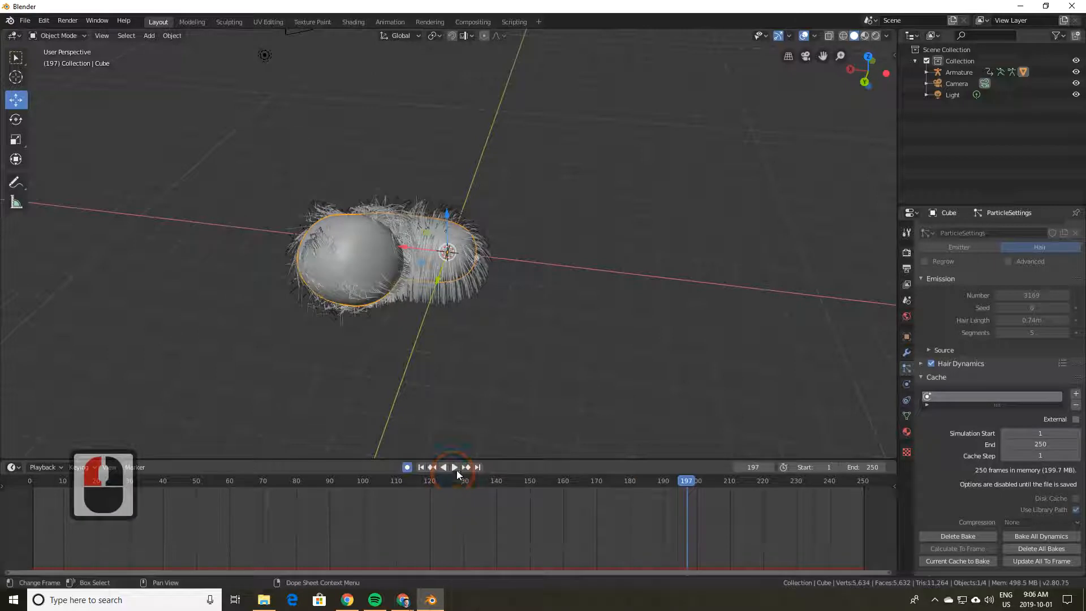
pyautogui.click(454, 467)
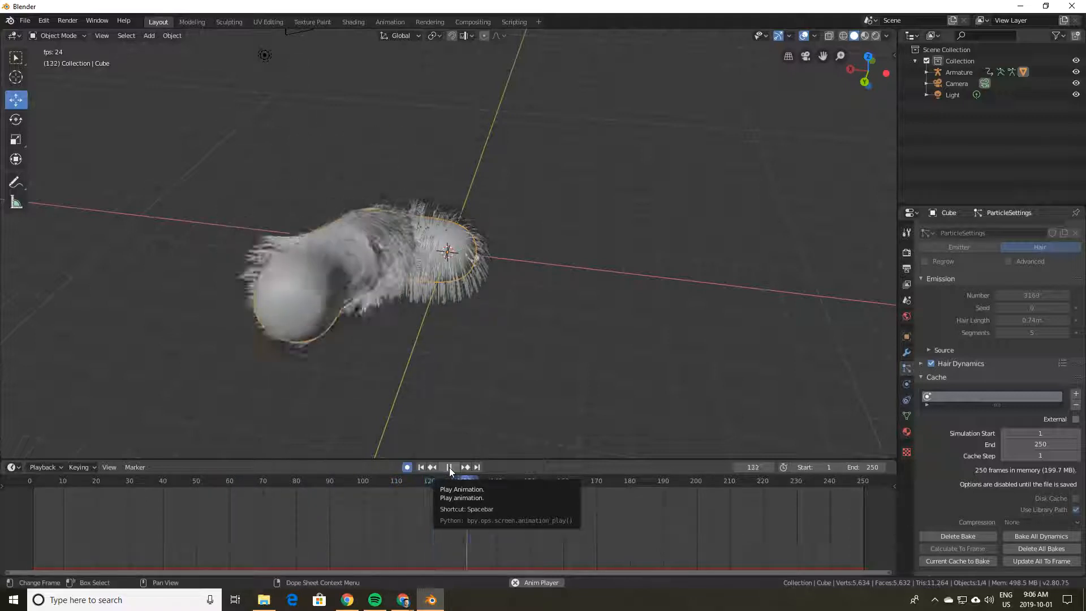
pyautogui.click(449, 468)
pyautogui.click(406, 603)
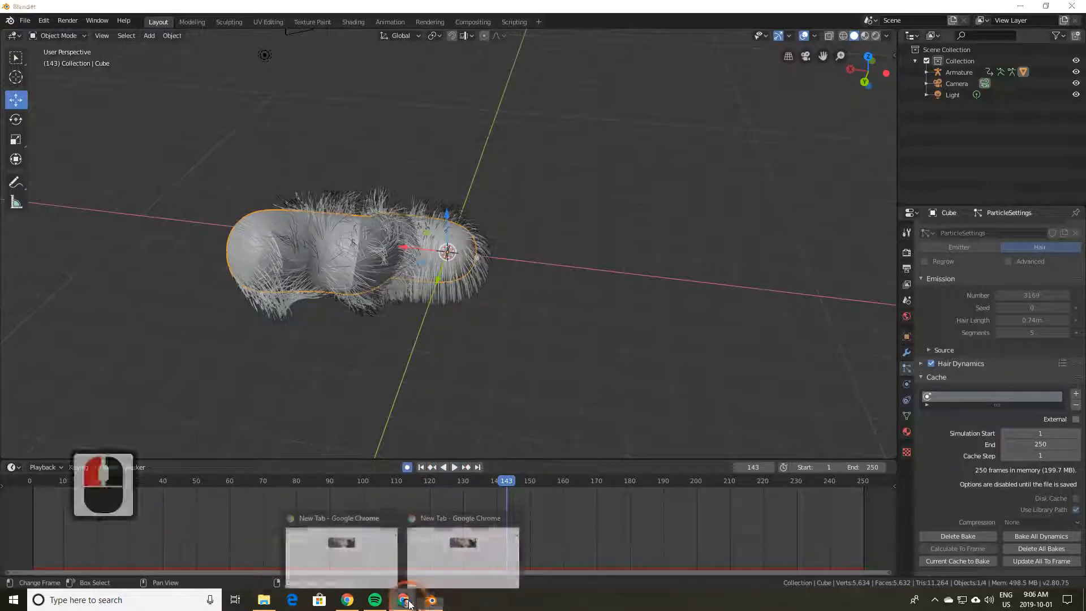
# Step: Switch to the Chrome New Tab window and open the screen recorder extension's controls
pyautogui.click(432, 562)
pyautogui.click(415, 598)
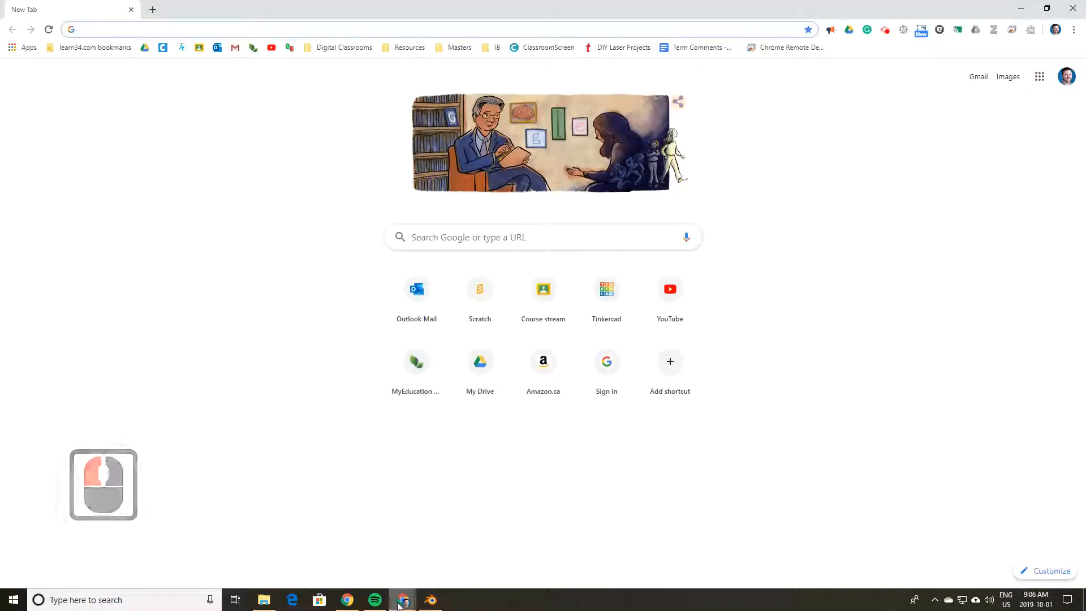
pyautogui.click(405, 546)
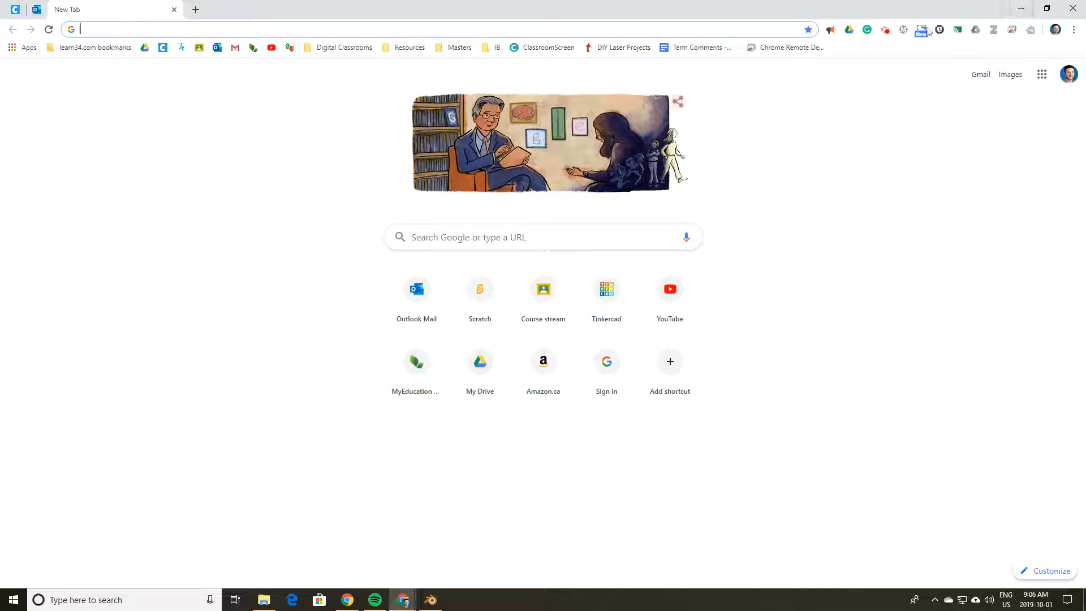
pyautogui.click(885, 31)
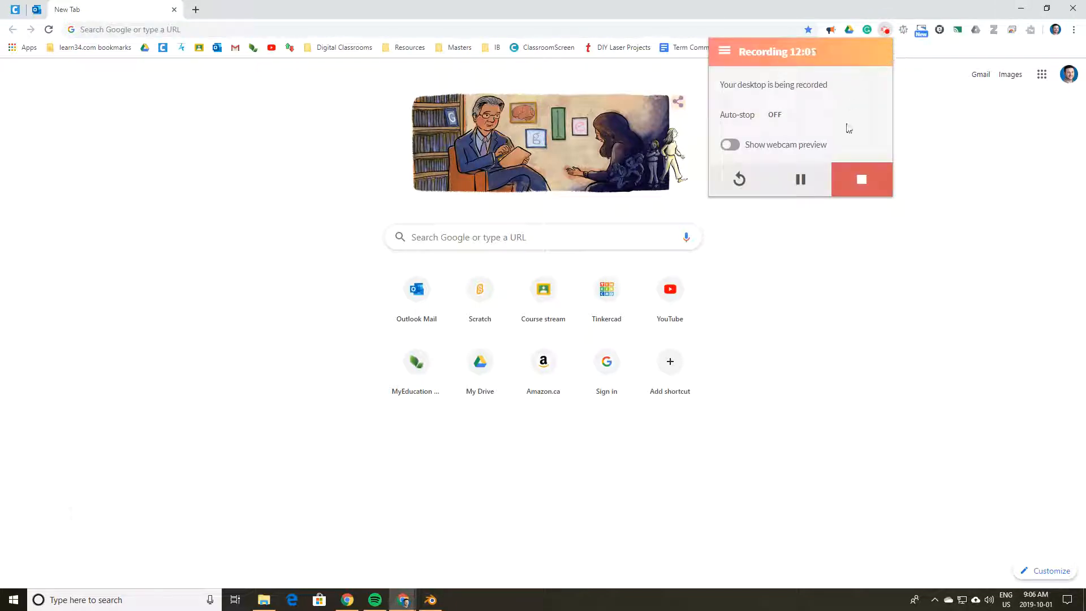